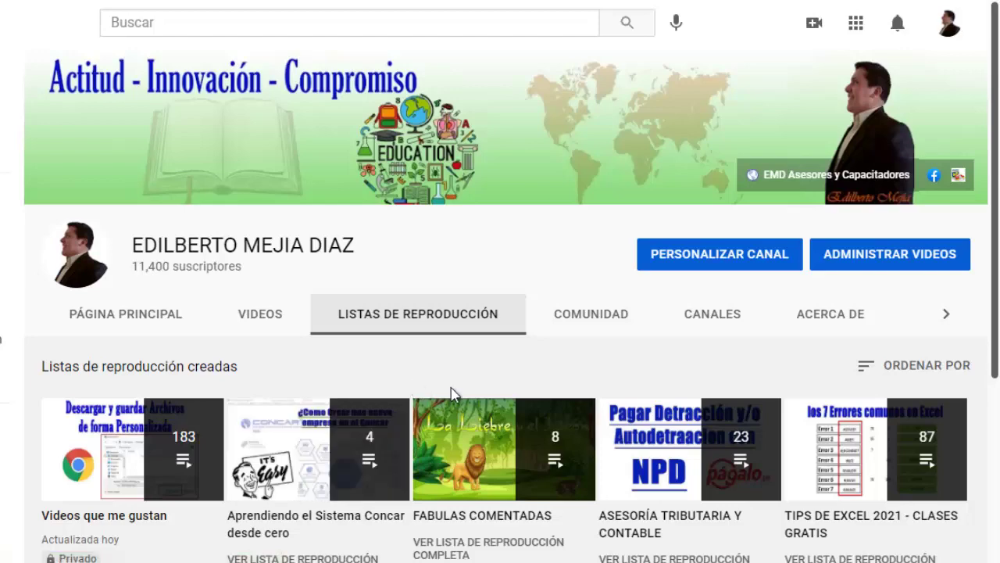
Scroll down through the channel's Listas de reproducción playlists and back up.
scroll(428, 400, "down", 1)
scroll(422, 402, "down", 1)
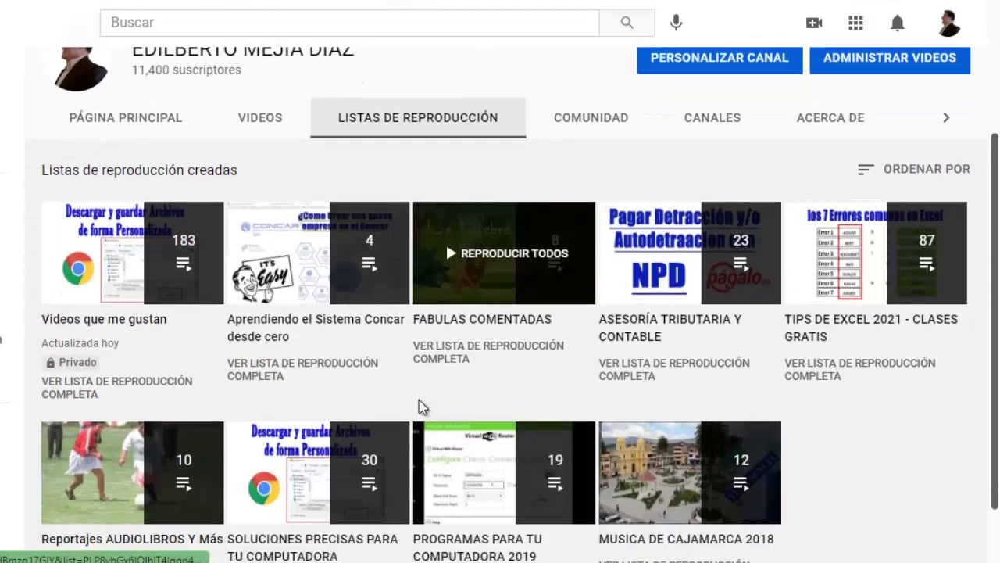
scroll(437, 406, "down", 1)
scroll(440, 467, "down", 1)
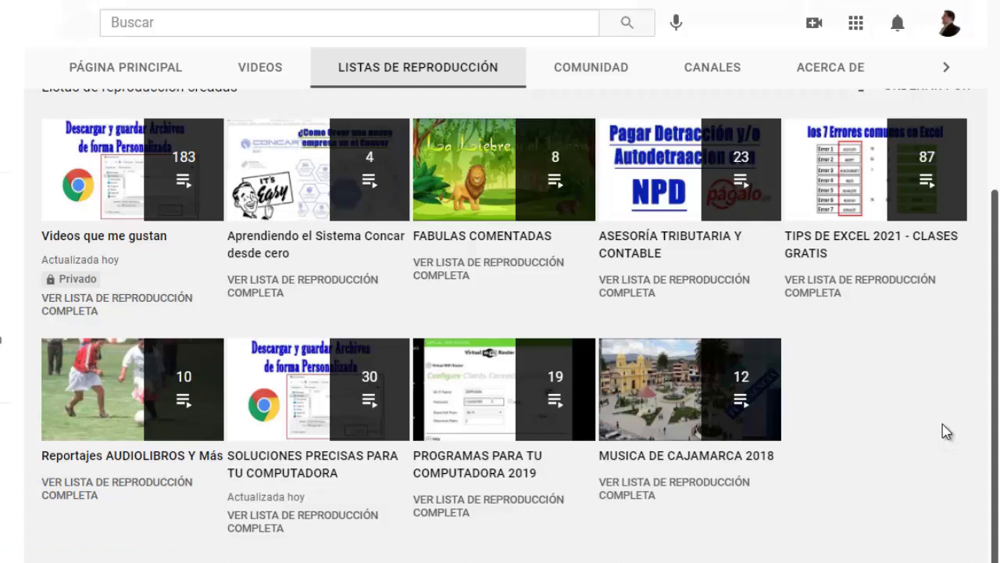
scroll(935, 426, "up", 2)
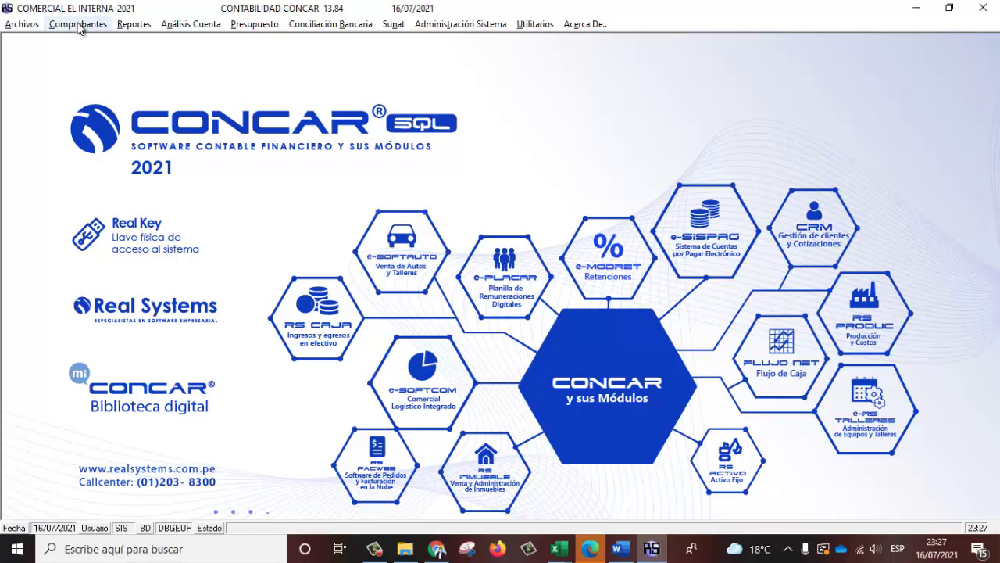
Start a new Comprobante Compras_CTMOVI09 purchase voucher with automatic numbering.
left_click(78, 26)
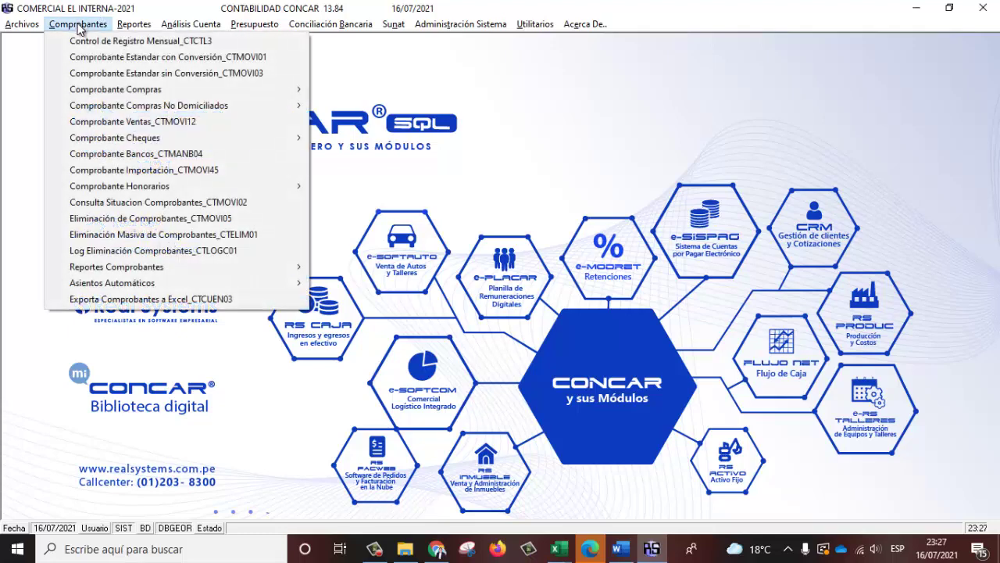
mouse_move(116, 89)
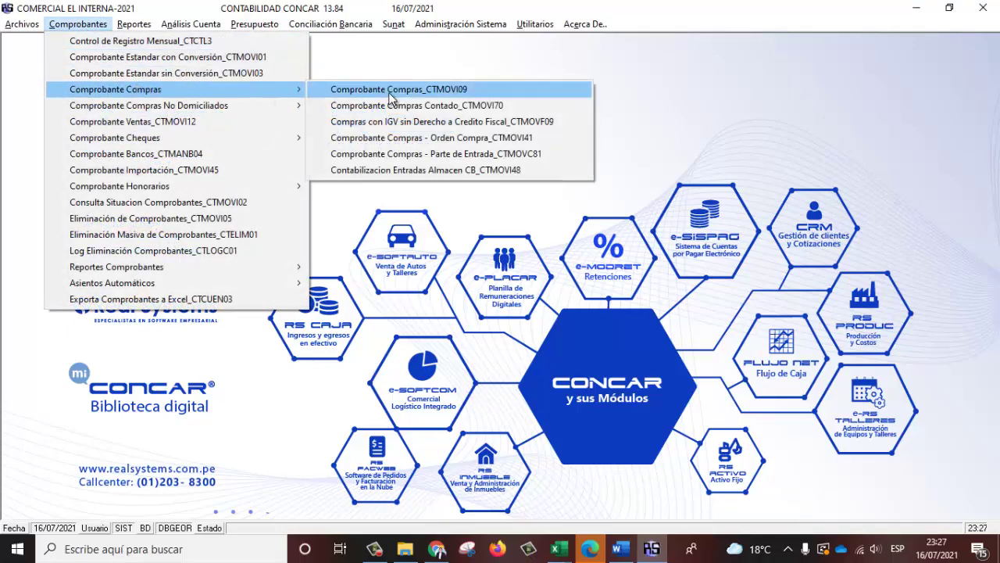
left_click(391, 91)
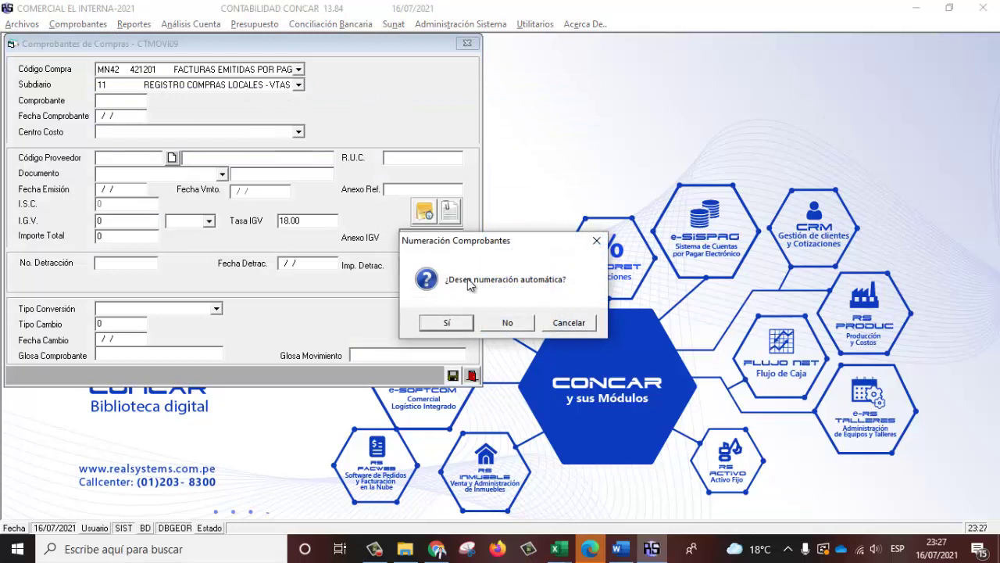
left_click(444, 323)
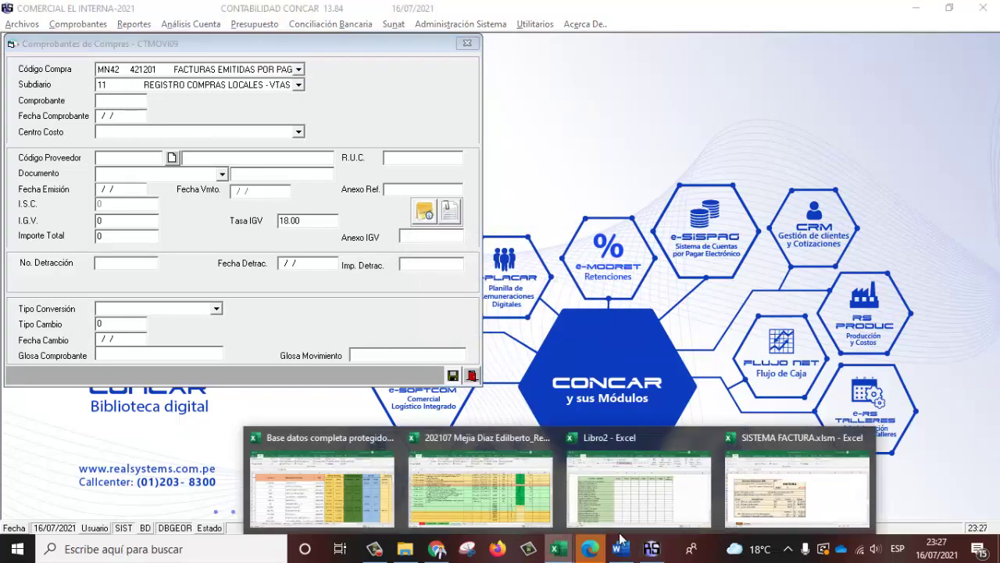
Check the RUC in cell F87 of the Excel invoice workbook and return to the voucher form.
left_click(770, 494)
left_click(699, 275)
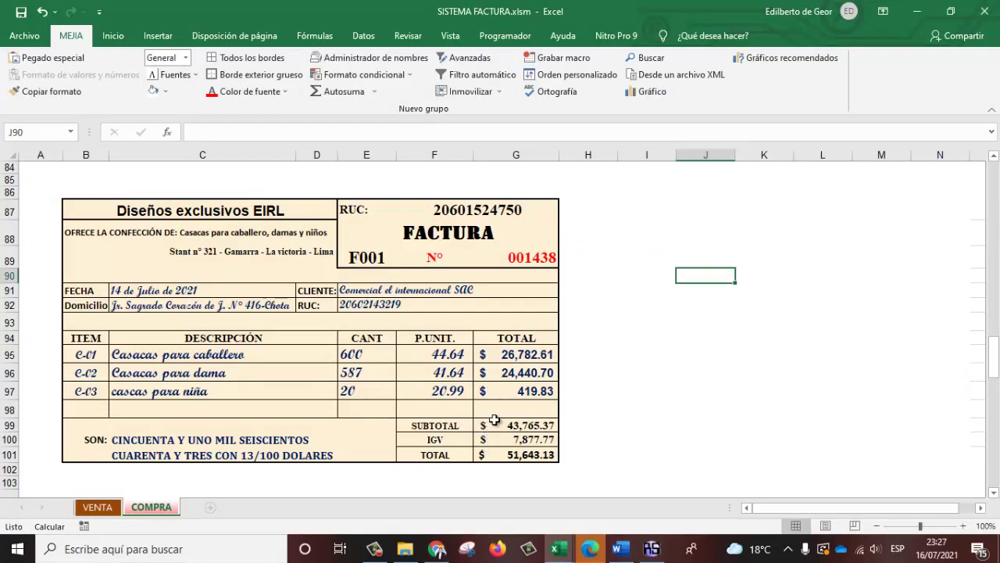
key("alt+Tab")
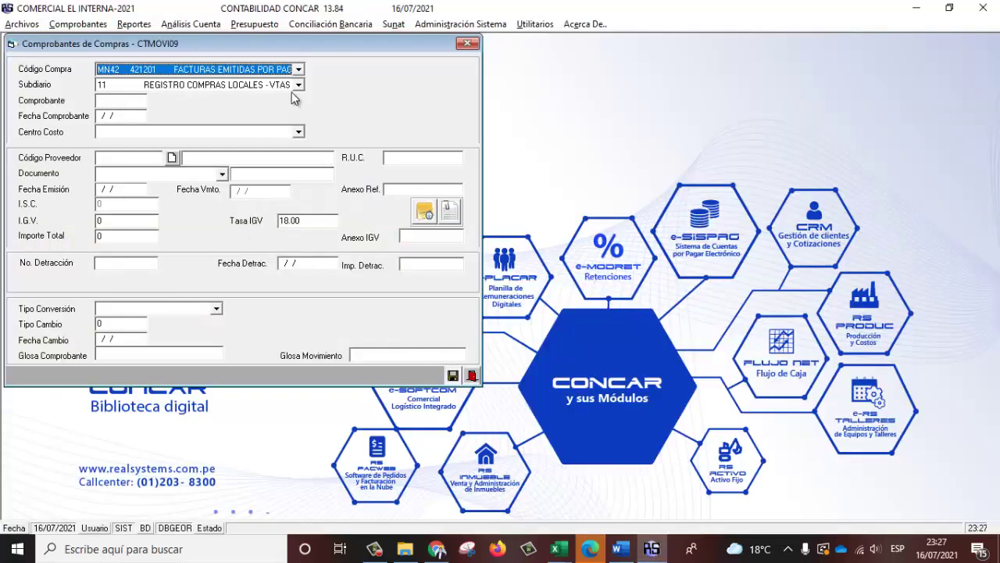
Set the purchase code to US42 421202 FACTURAS EMITIDAS POR PAGAR and advance to the voucher date.
left_click(298, 69)
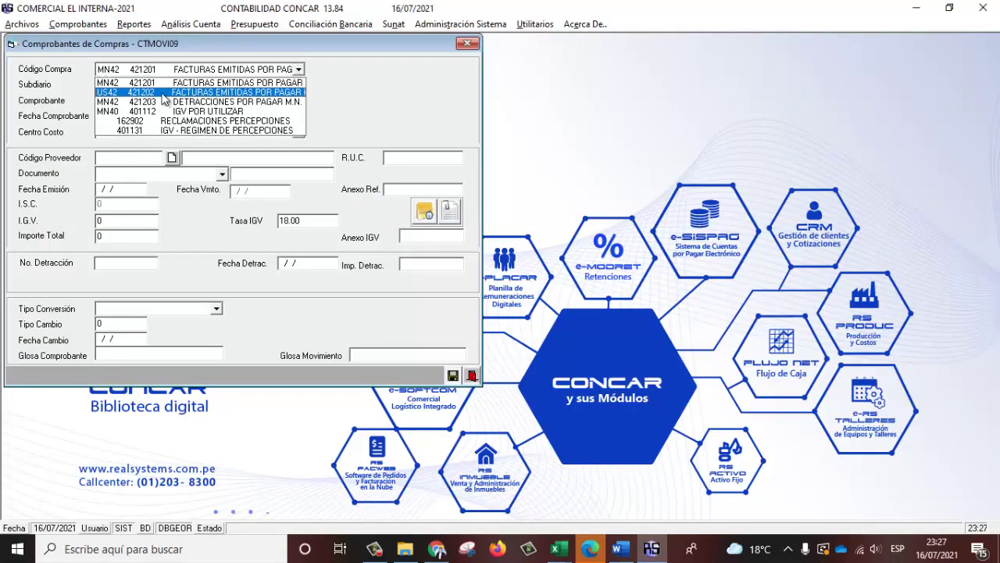
left_click(162, 92)
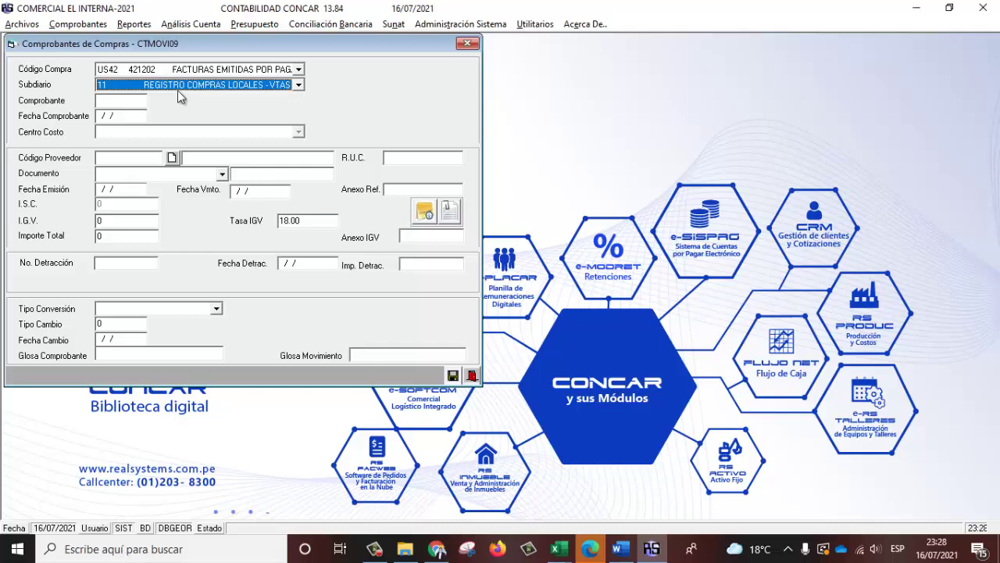
key("alt+Tab")
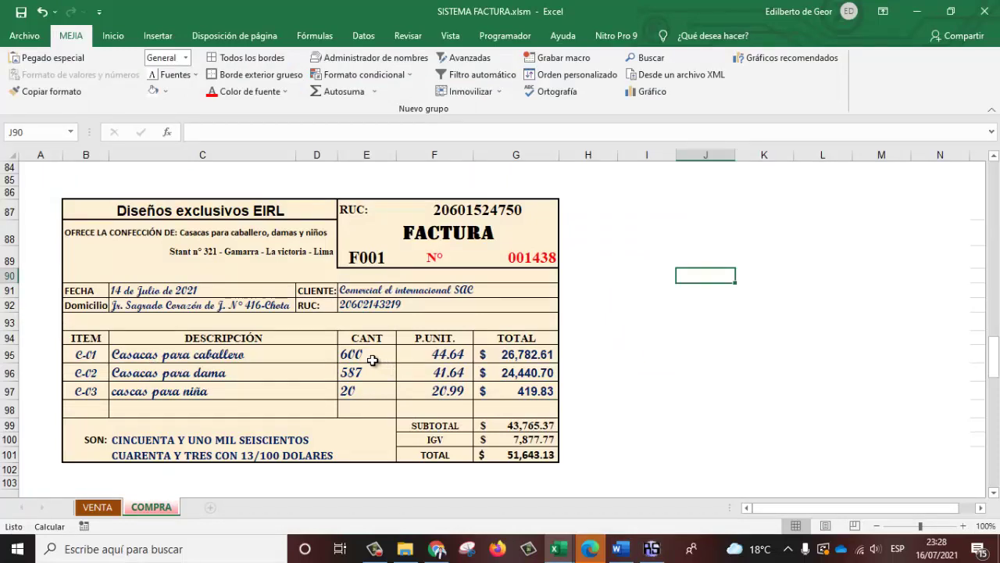
key("alt+Tab")
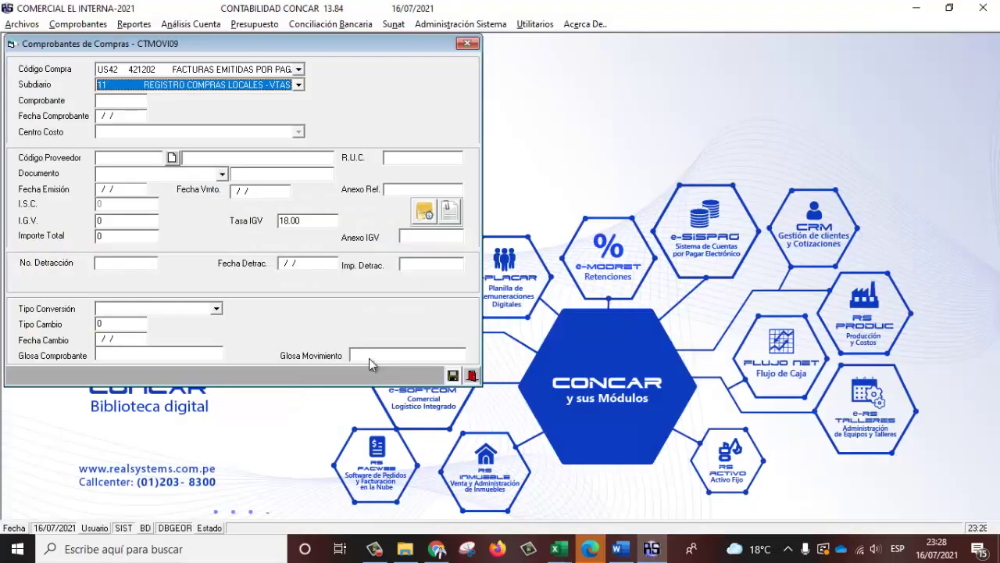
key("Return")
key("alt+Tab")
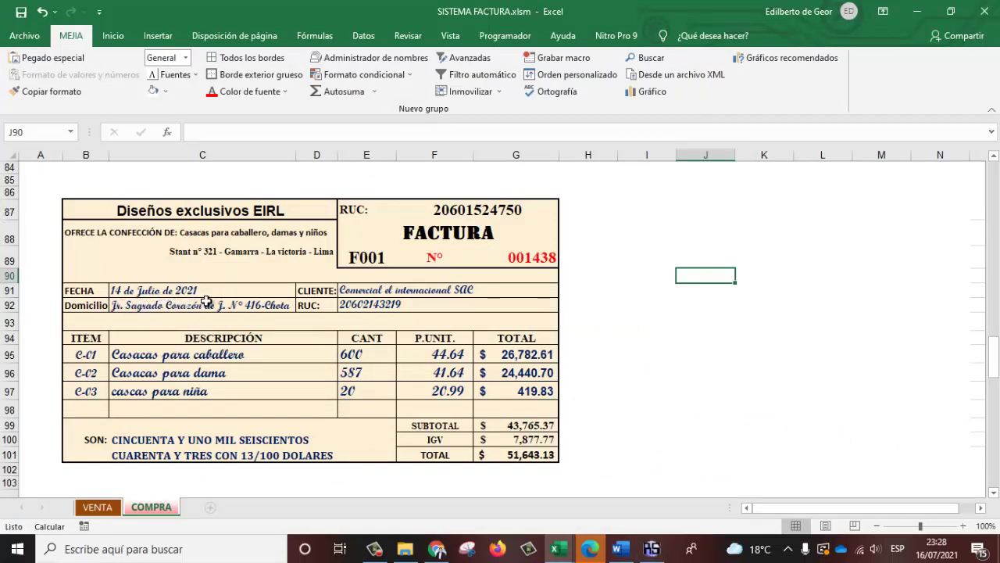
key("alt+Tab")
type("1")
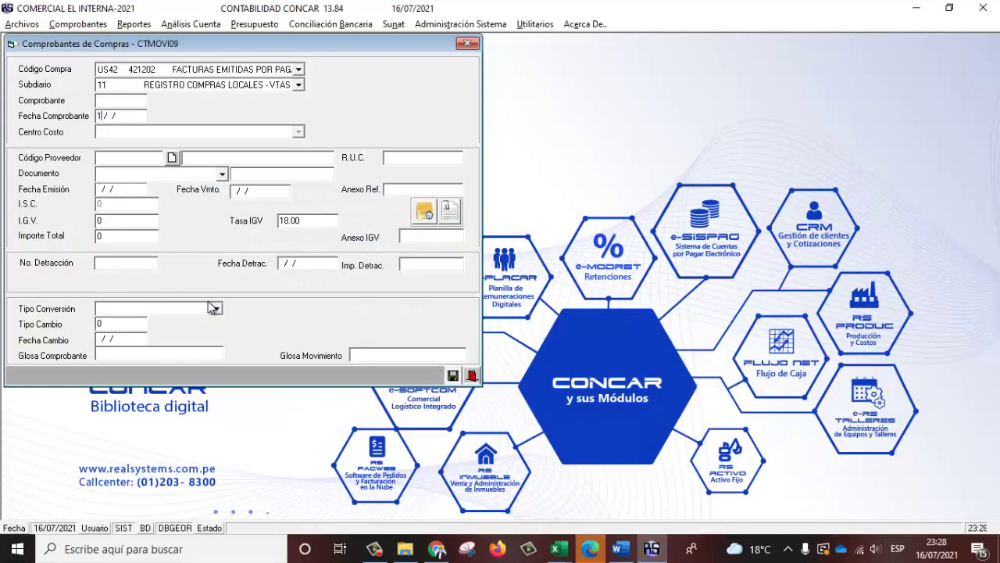
type("4/07/21")
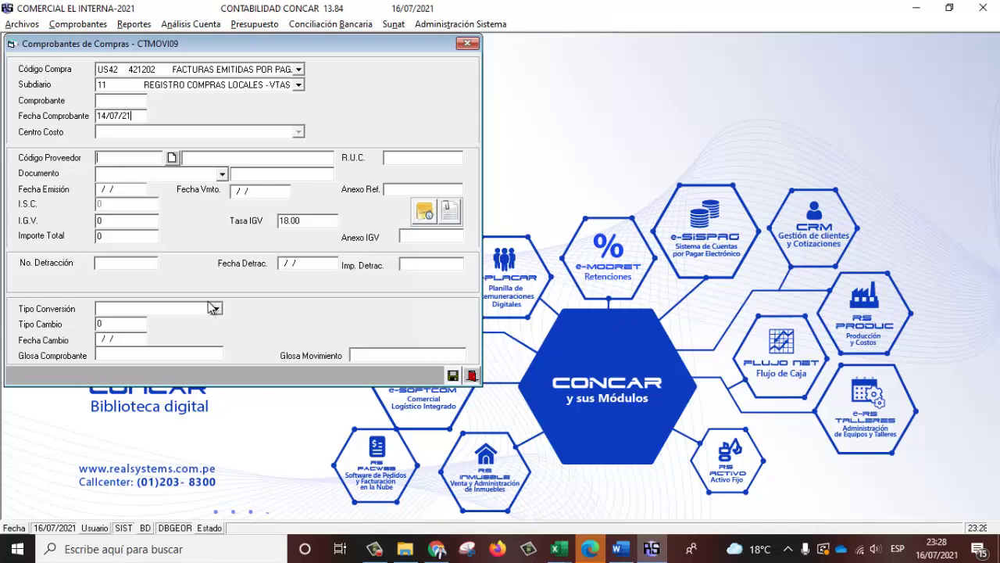
key("alt+Tab")
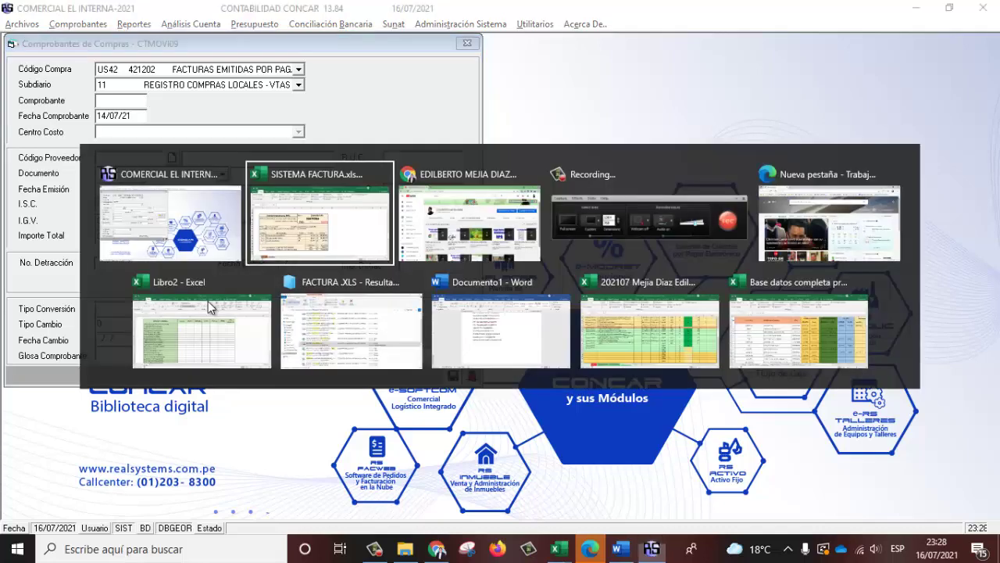
left_click(456, 216)
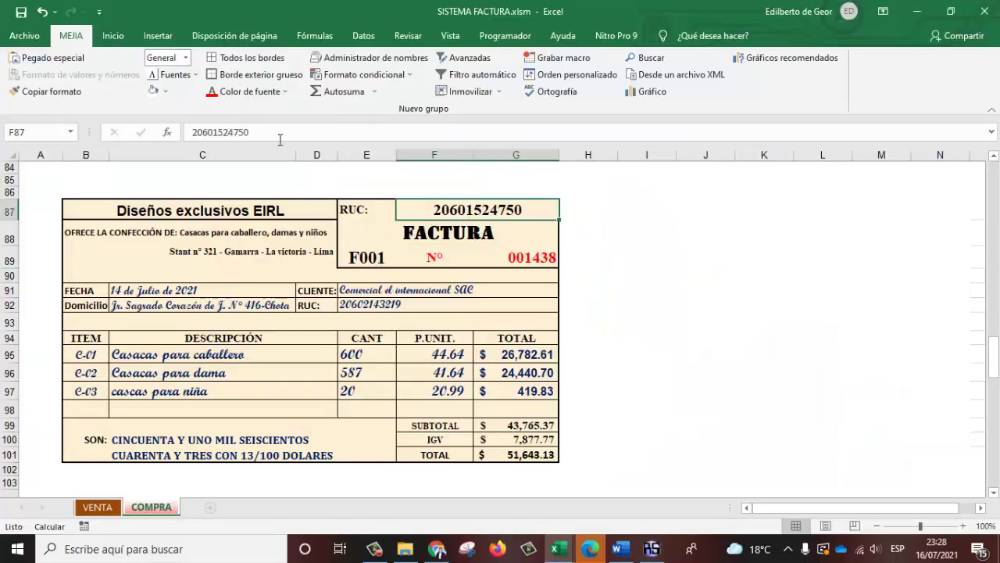
left_click_drag(281, 135, 187, 135)
key("ctrl+c")
key("alt+Tab")
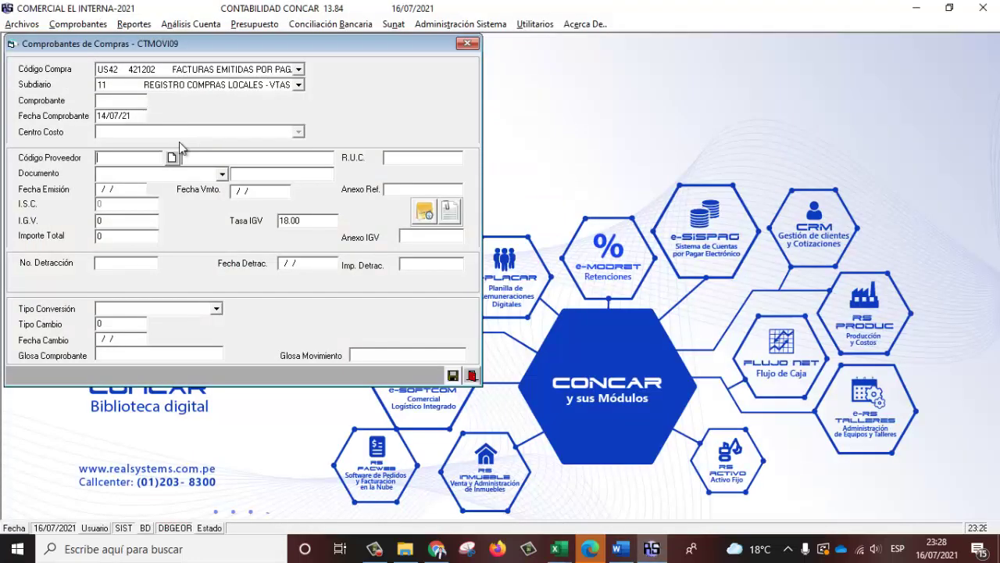
key("ctrl+v")
key("Return")
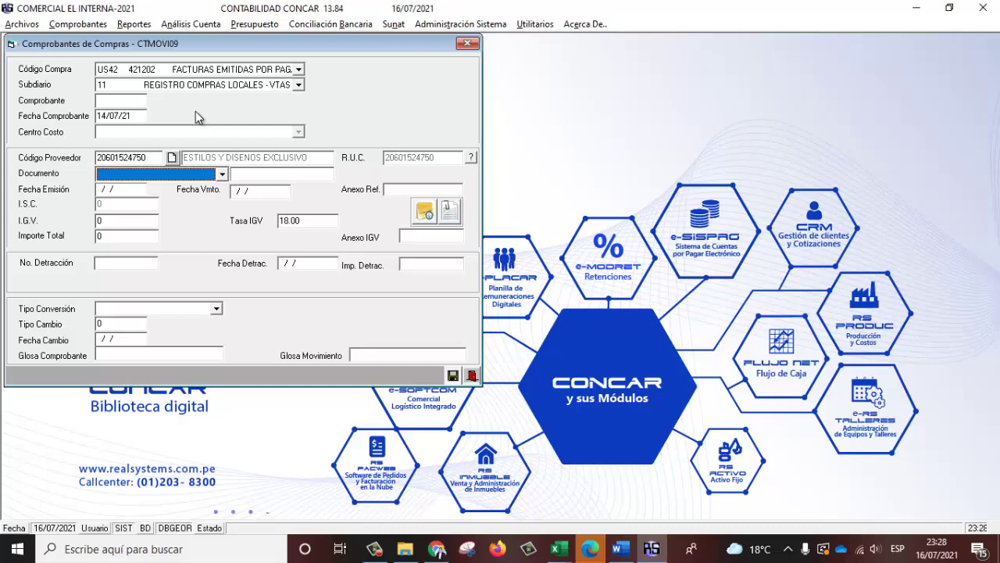
Enter document type FT with invoice number F001-1438, checked against the Excel invoice.
type("FT    FACTURA")
key("Return")
key("alt+Tab")
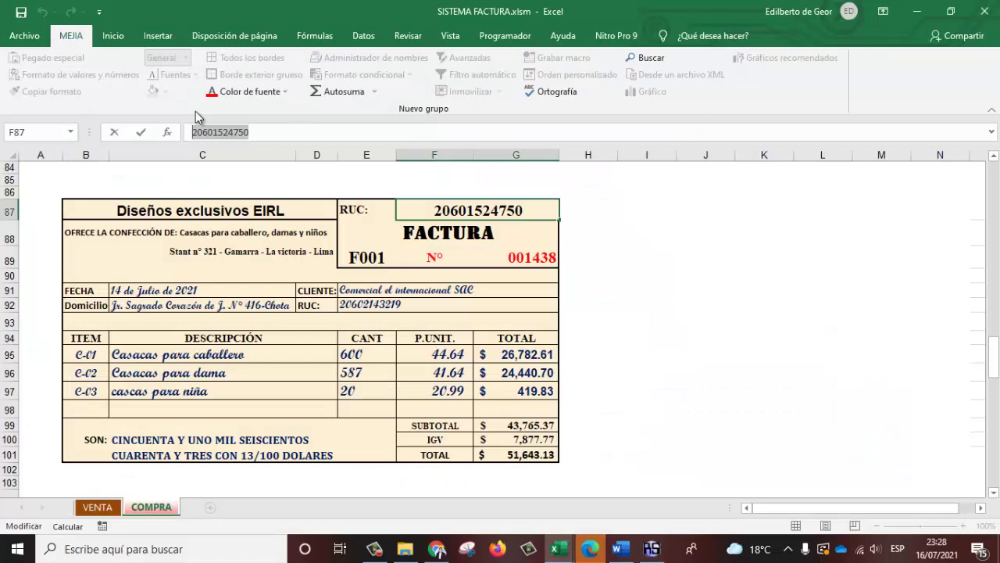
key("alt+Tab")
type("F")
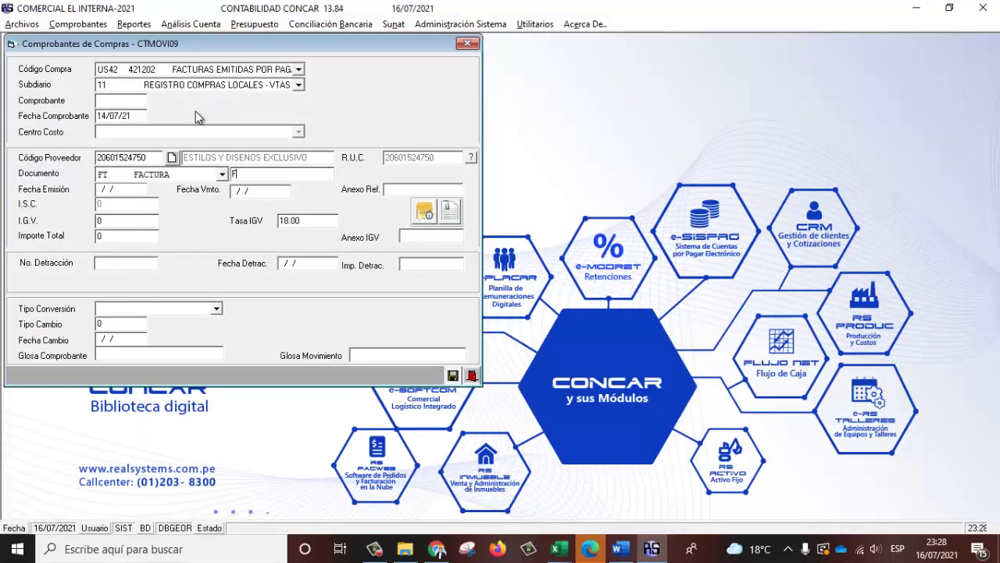
type("001-")
key("alt+Tab")
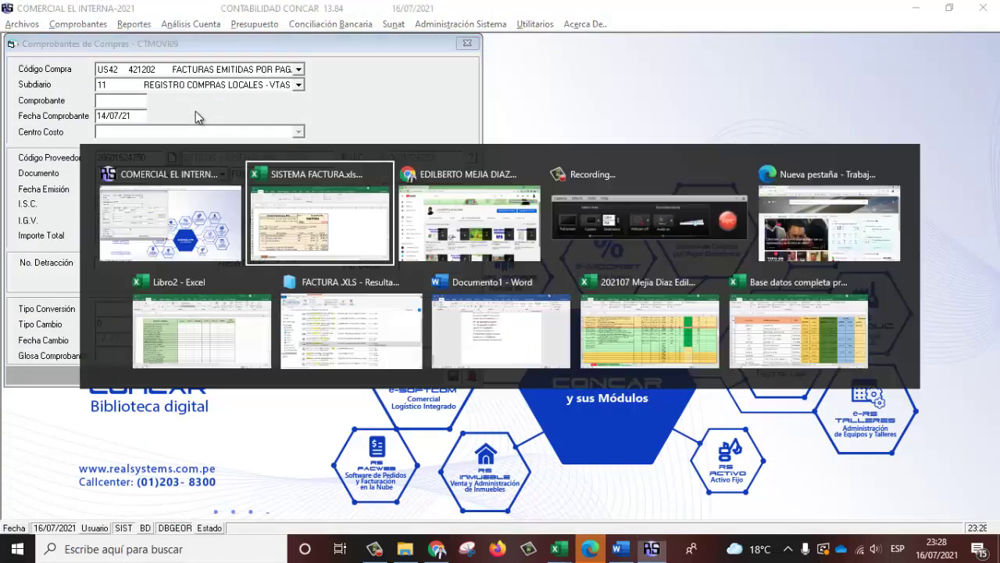
key("alt+Tab")
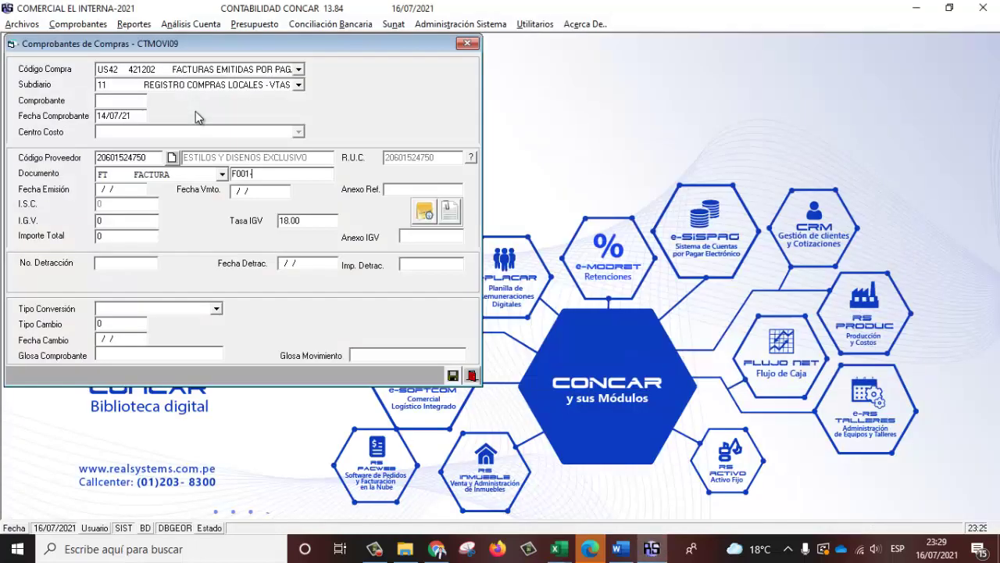
type("1438")
key("Return")
key("Return")
key("Return")
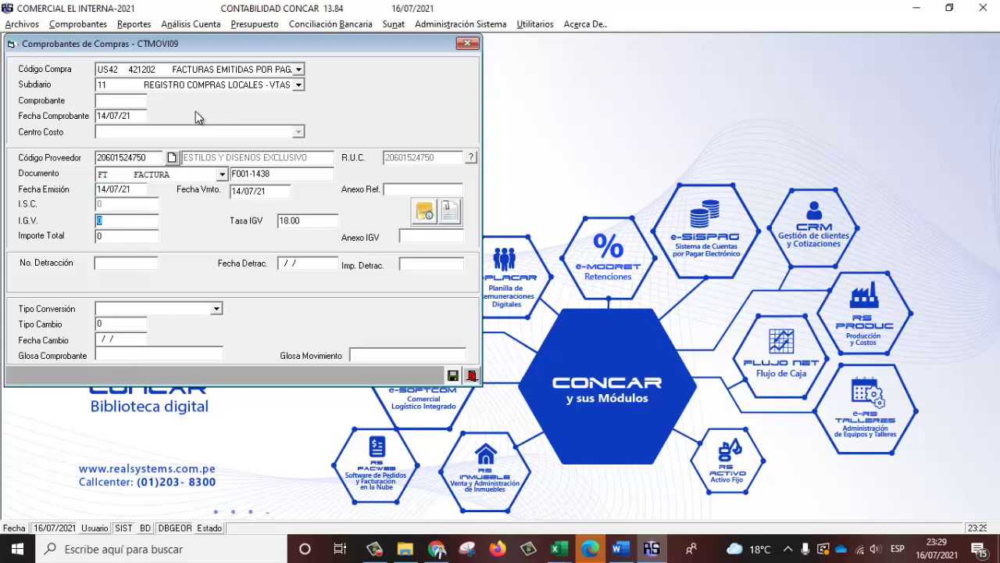
Enter the IGV amount of 7877.77 from the Excel invoice figures.
key("alt+Tab")
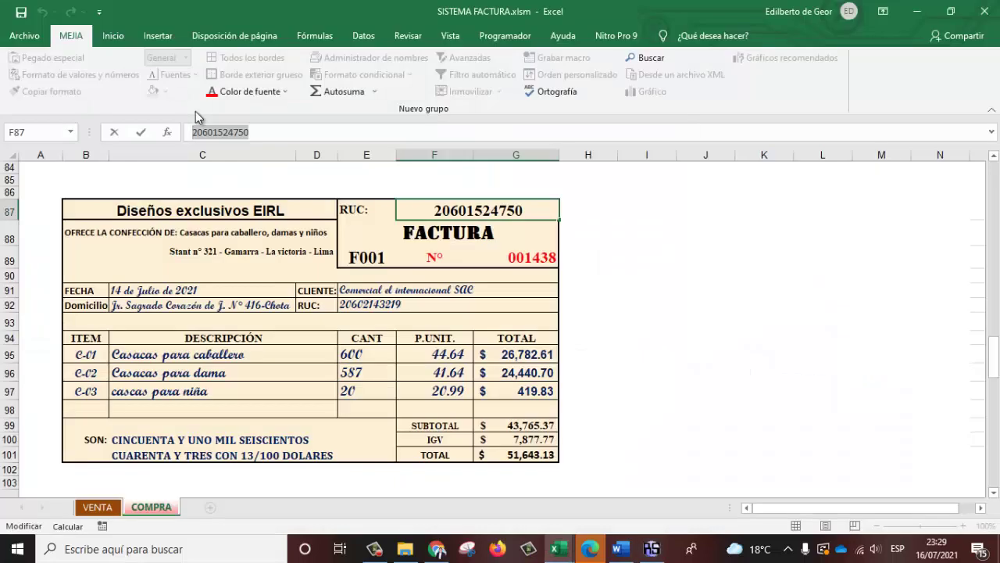
key("alt+Tab")
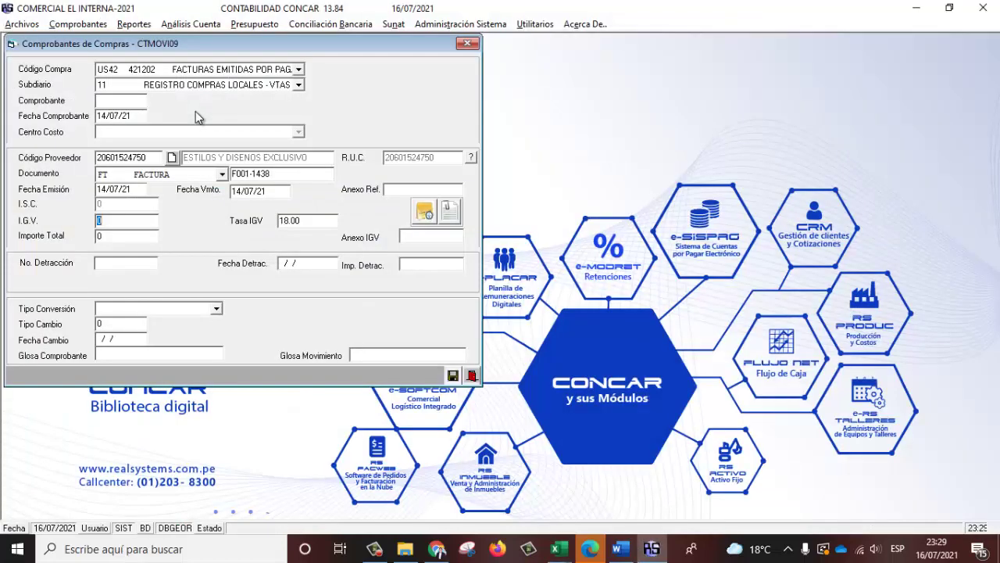
type("7877")
type(".77")
key("Return")
key("Return")
key("alt+Tab")
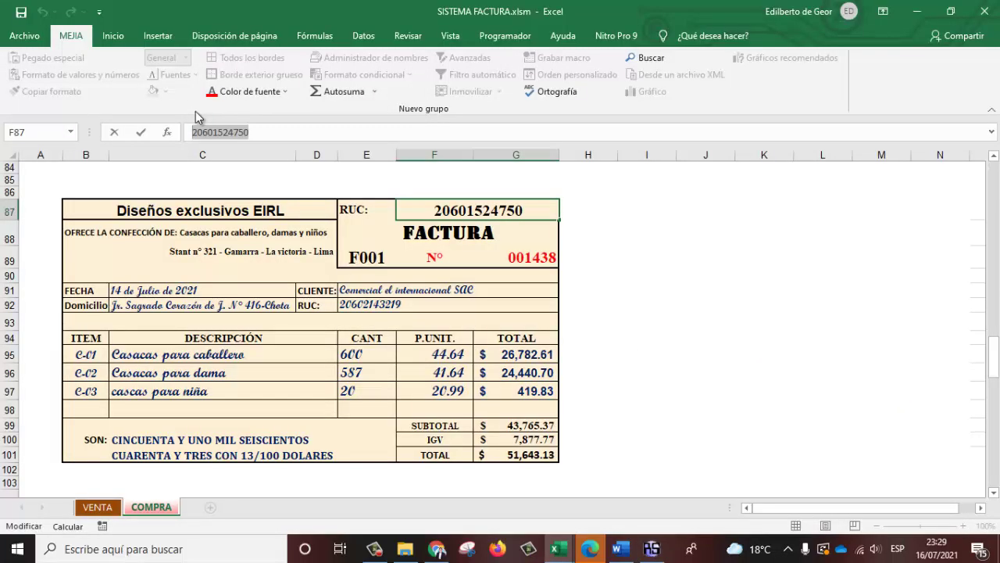
Set the total to 51643.13 and the conversion type to V, the daily selling rate 3.973.
key("alt+Tab")
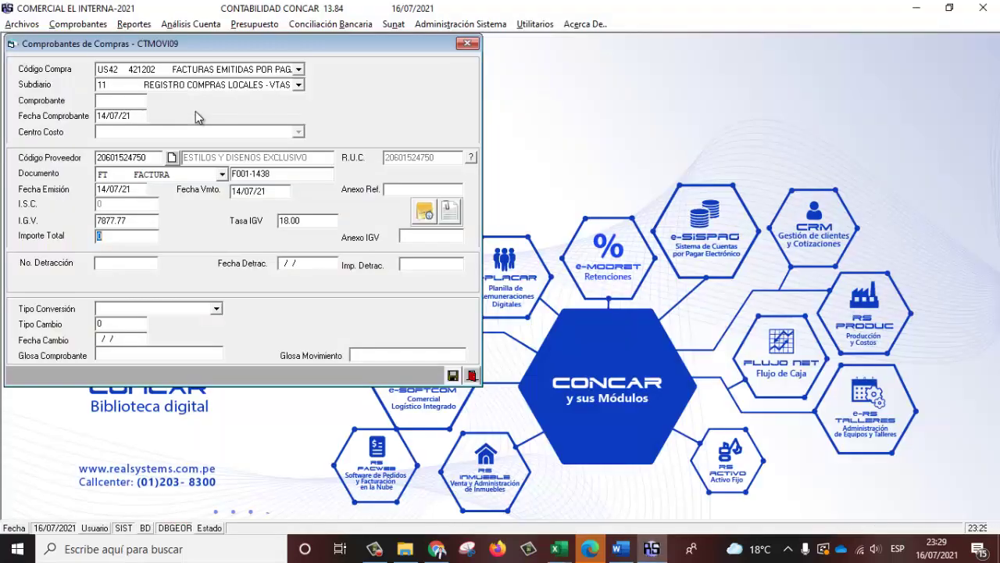
type("5164")
type("3.13")
key("Return")
key("Return")
key("Return")
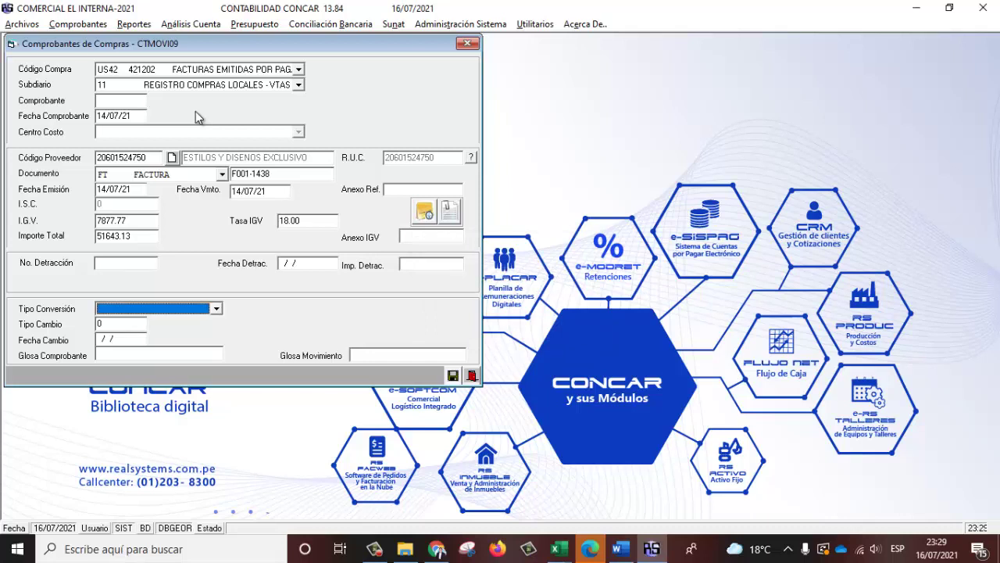
type("V      TABLA DIARIA (V) VE")
key("Return")
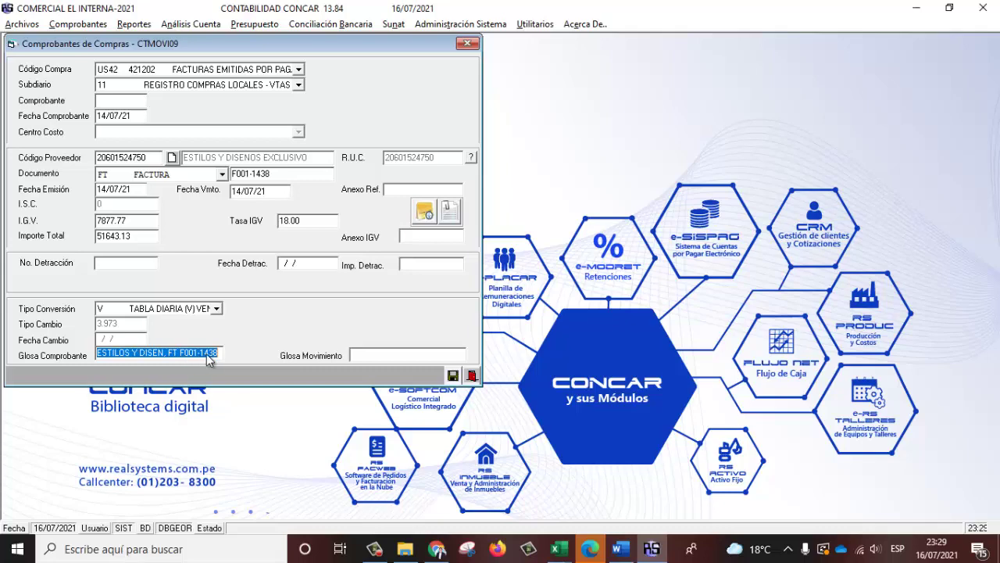
Paste the garment descriptions from Excel into Glosa Movimiento and request registering the voucher.
key("Return")
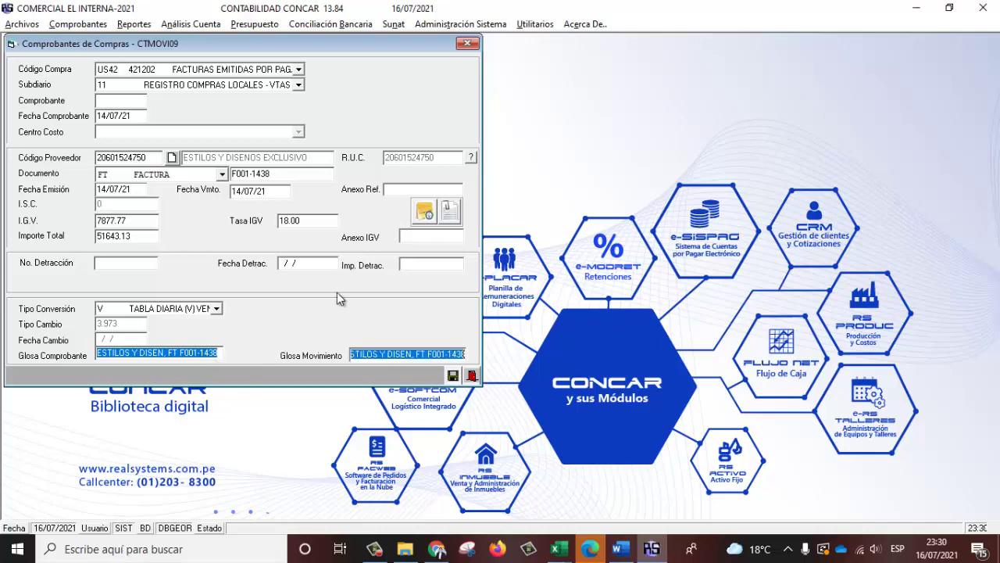
key("alt+Tab")
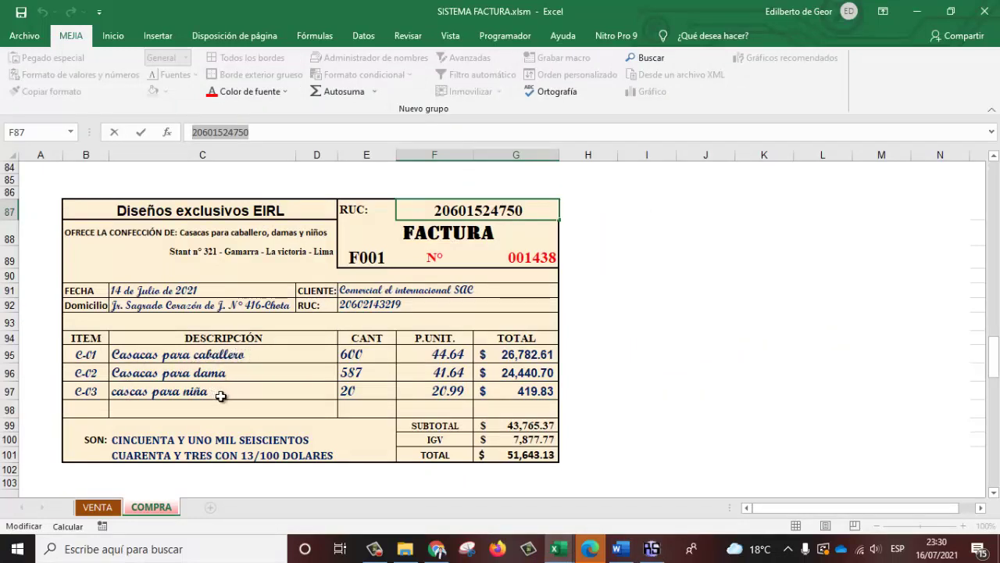
key("alt+Tab")
key("ctrl+v")
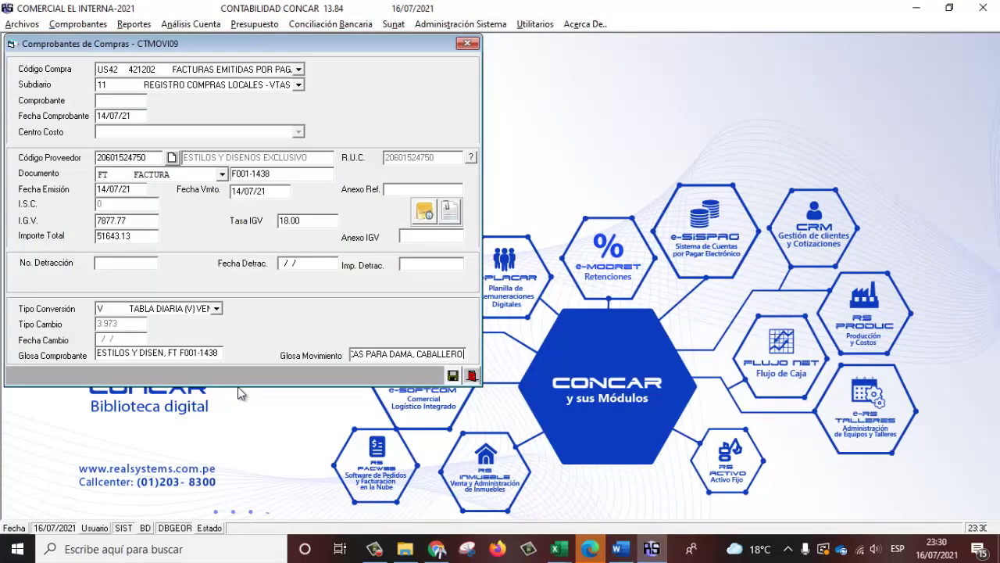
type(",")
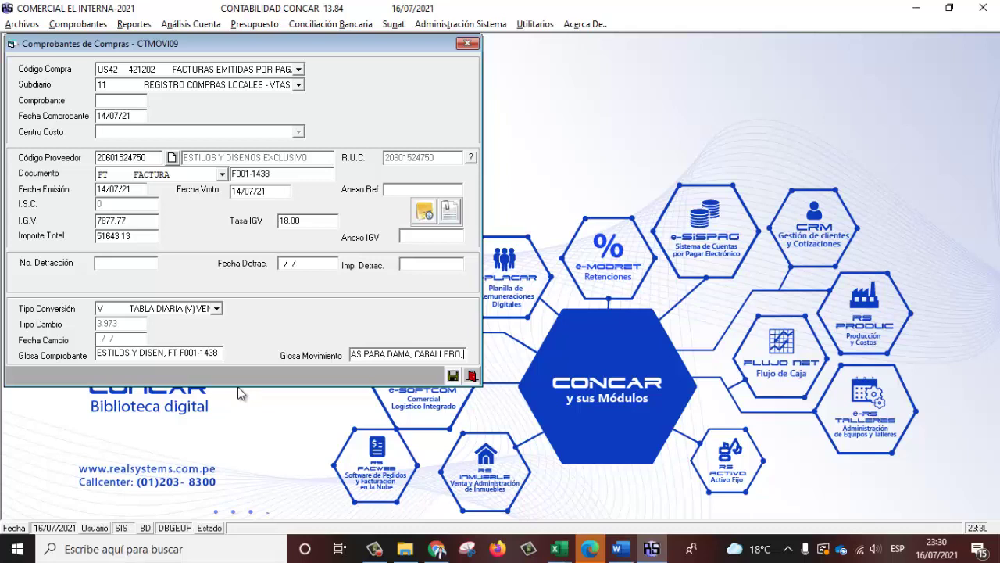
key("Tab")
key("Return")
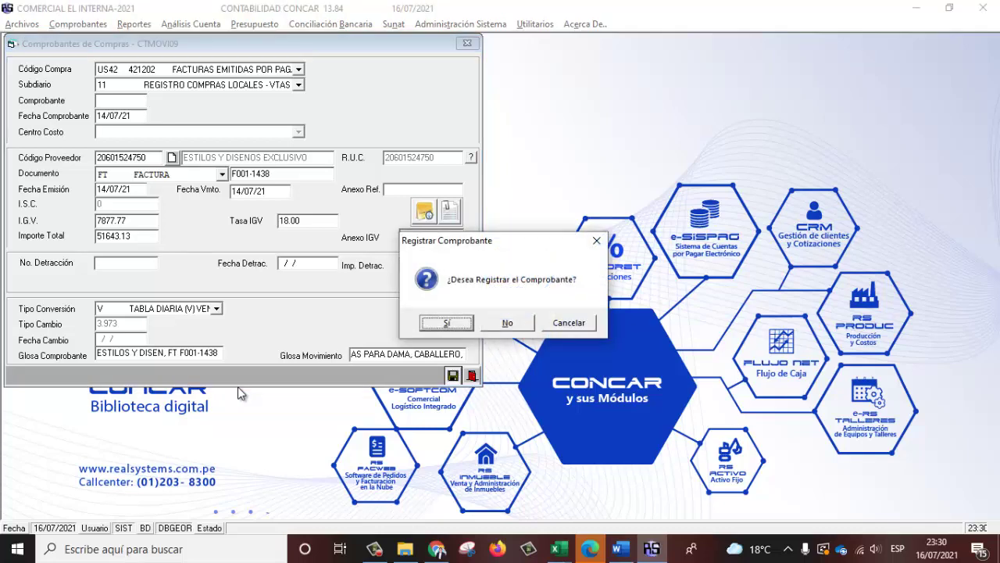
Register the voucher, copy supplier line 0002 into a new line, and search for account 60.
key("Return")
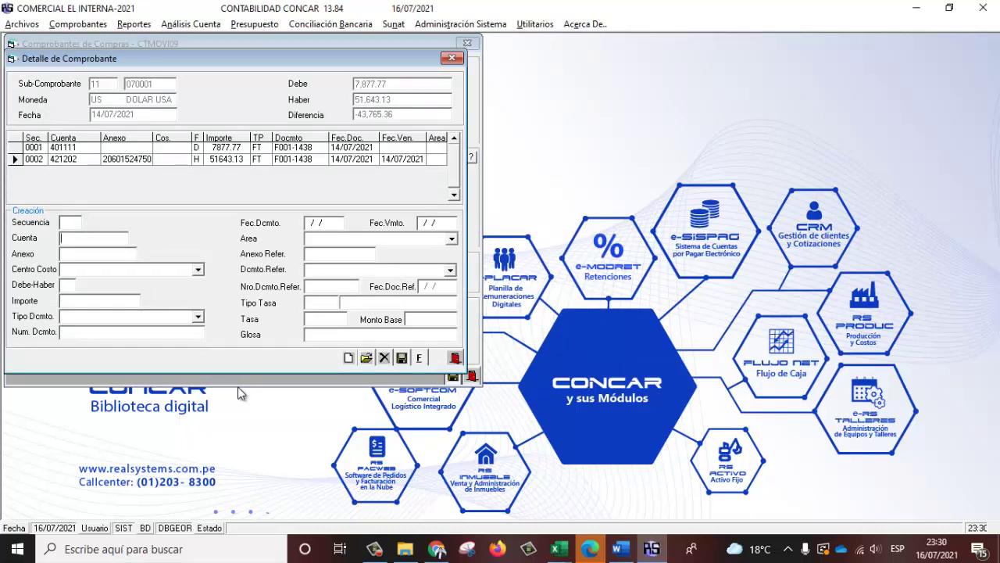
key("Return")
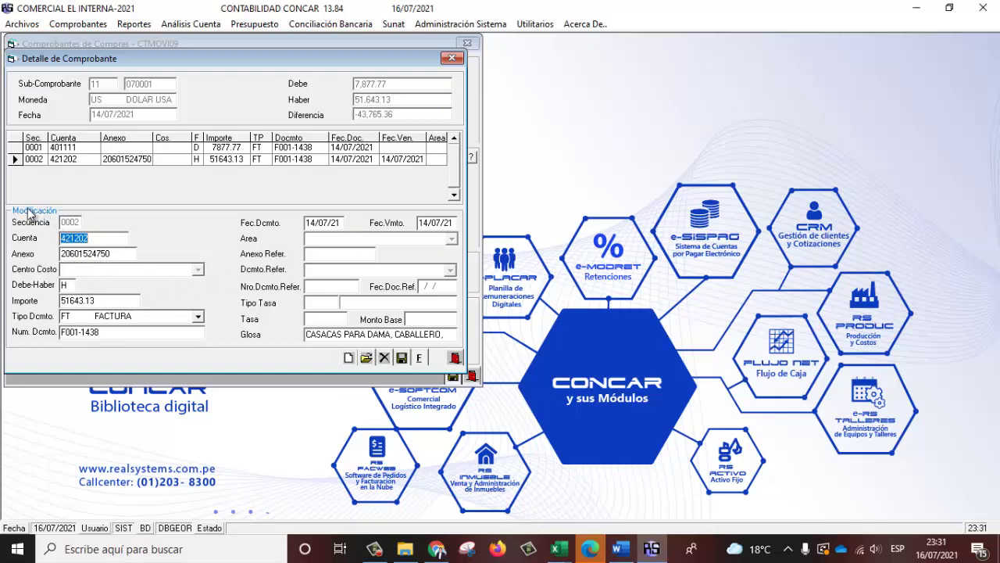
key("F10")
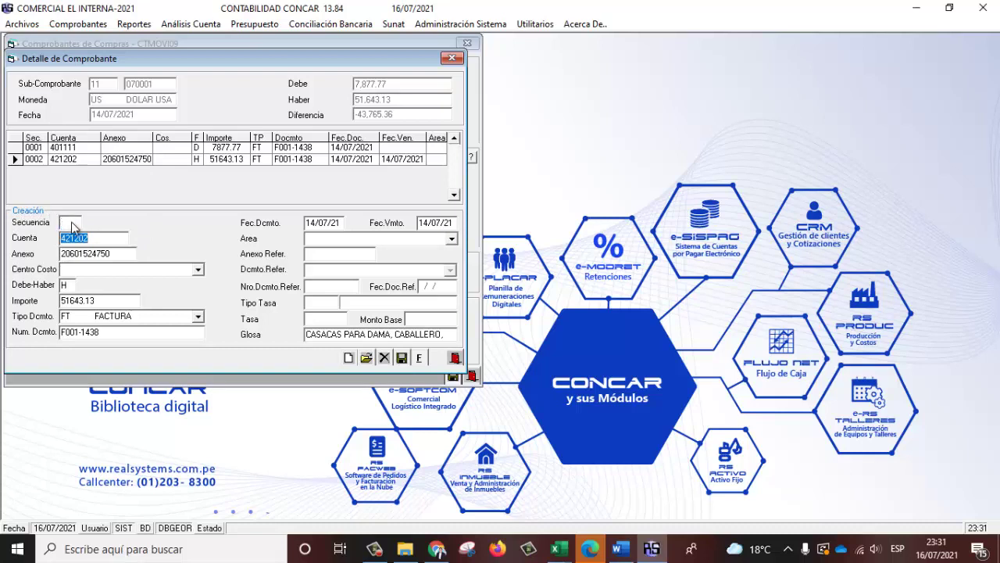
type("6011")
key("F2")
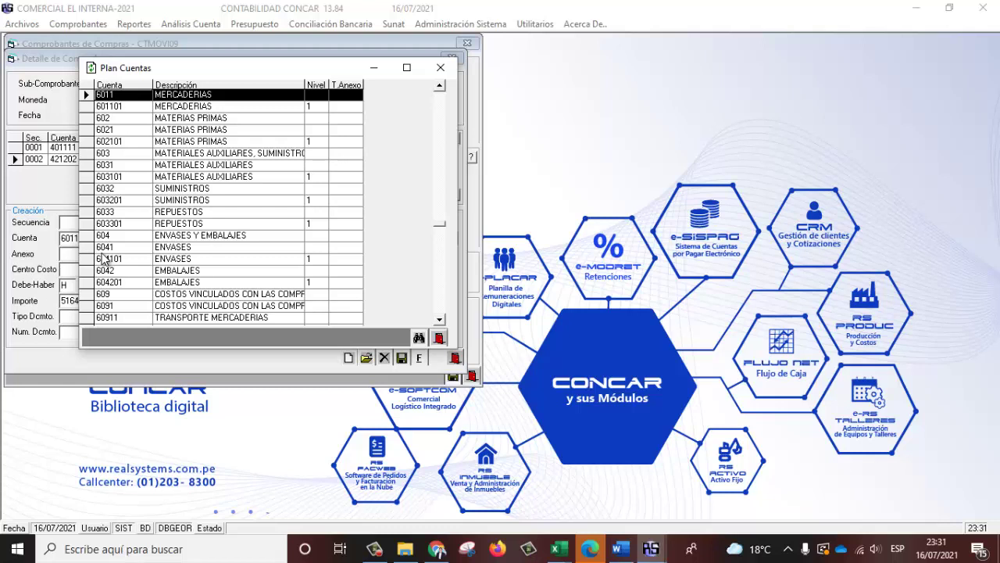
Assign account 601101 MERCADERIAS to the new line and advance to its 43,765.36 amount.
left_click(185, 109)
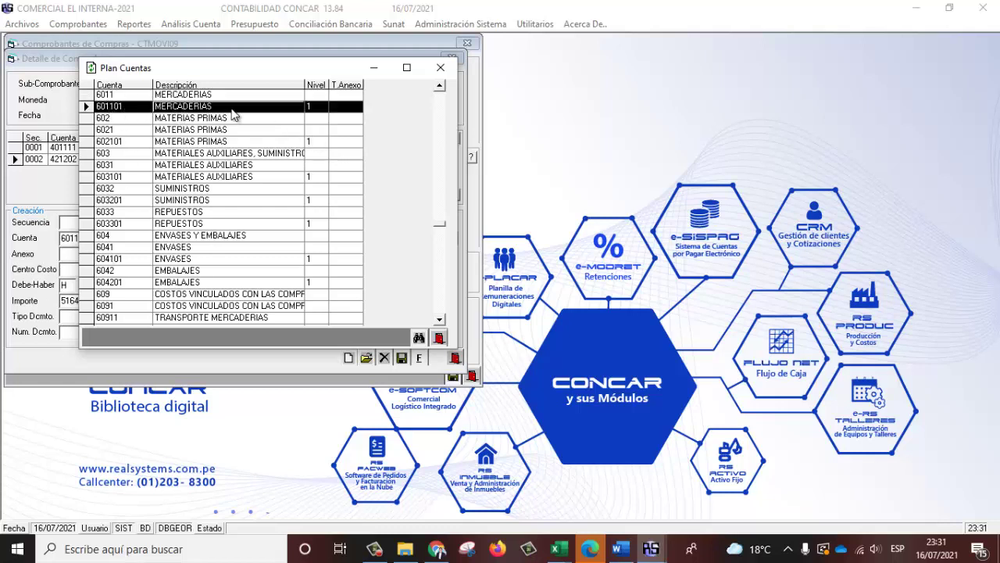
key("Return")
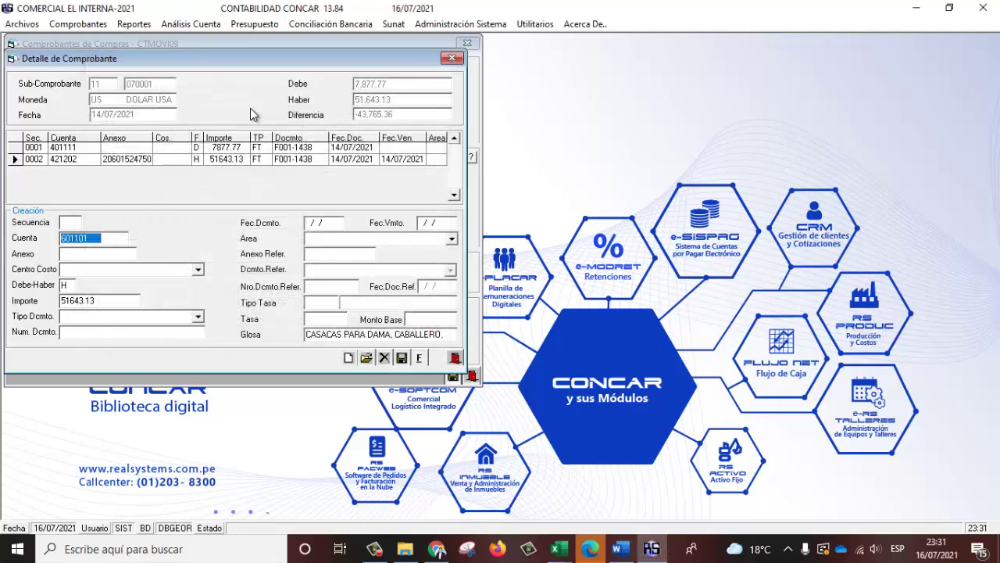
key("Return")
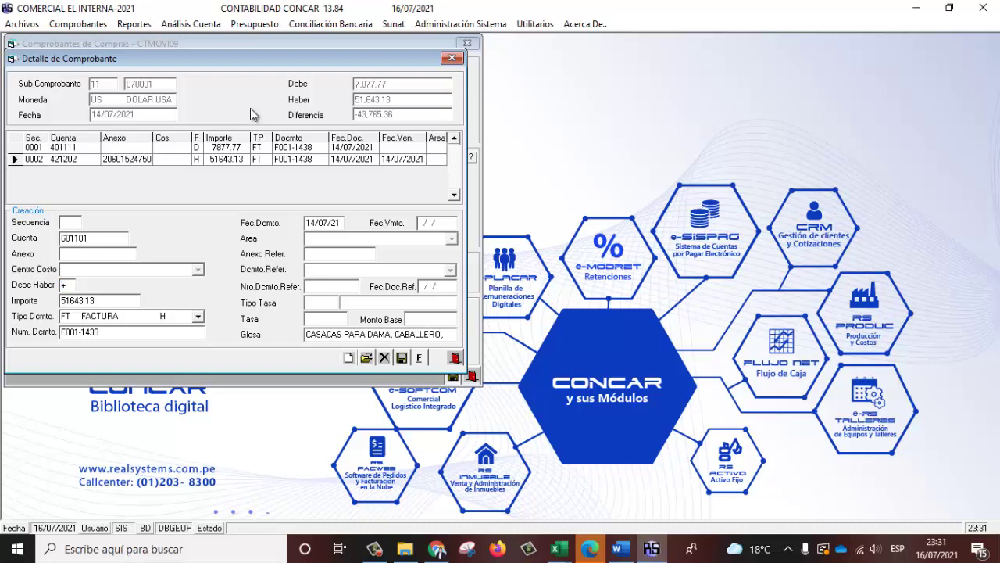
key("Return")
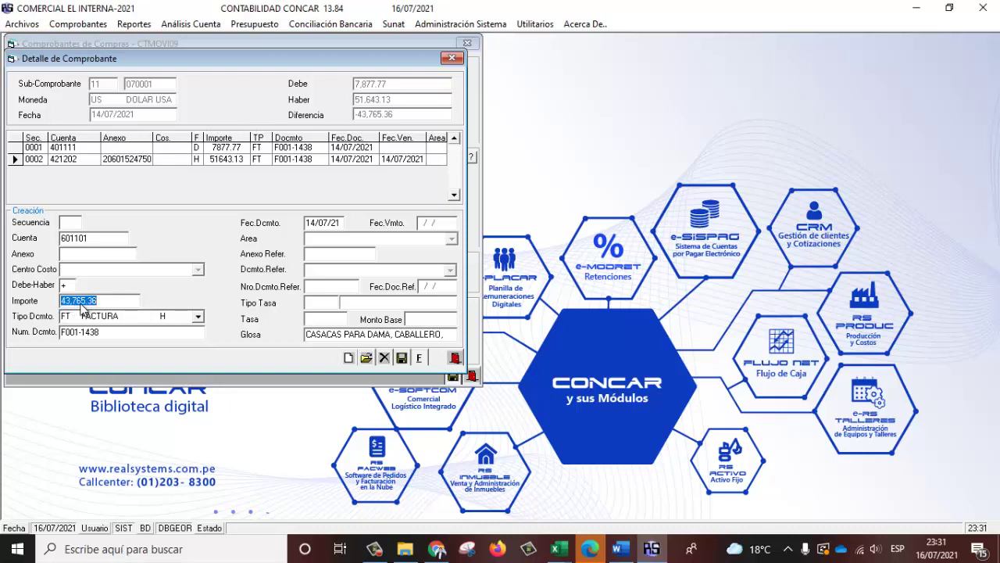
Verify the 43,765.36 subtotal in SISTEMA FACTURA.xlsm and save line 601101 as a 43,765.36 debit.
left_click(557, 548)
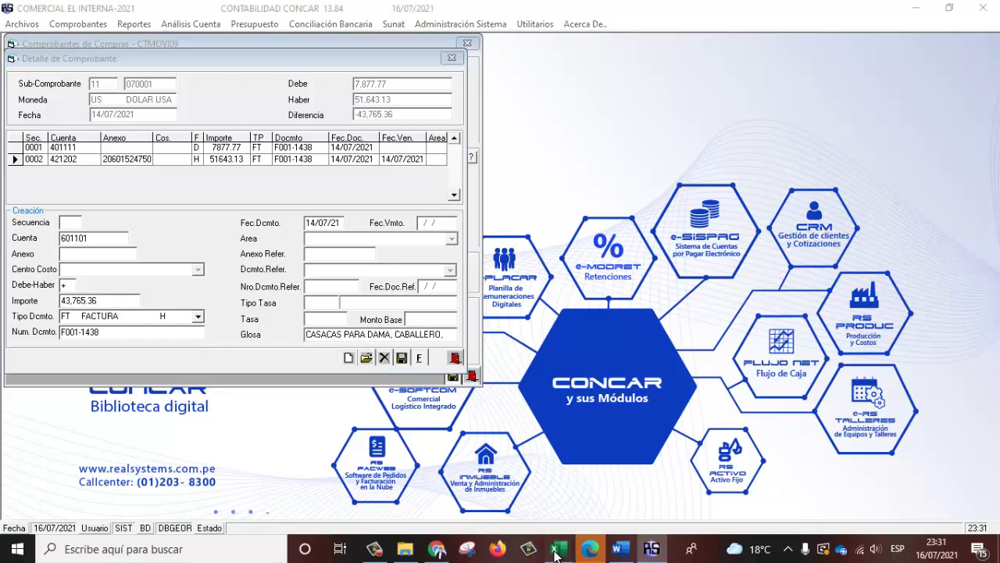
left_click(776, 503)
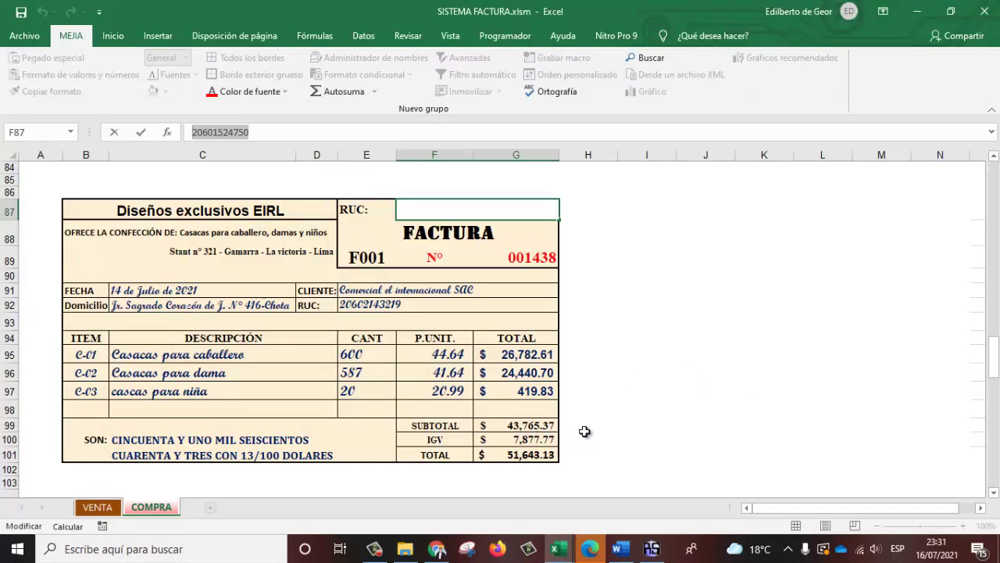
key("alt+Tab")
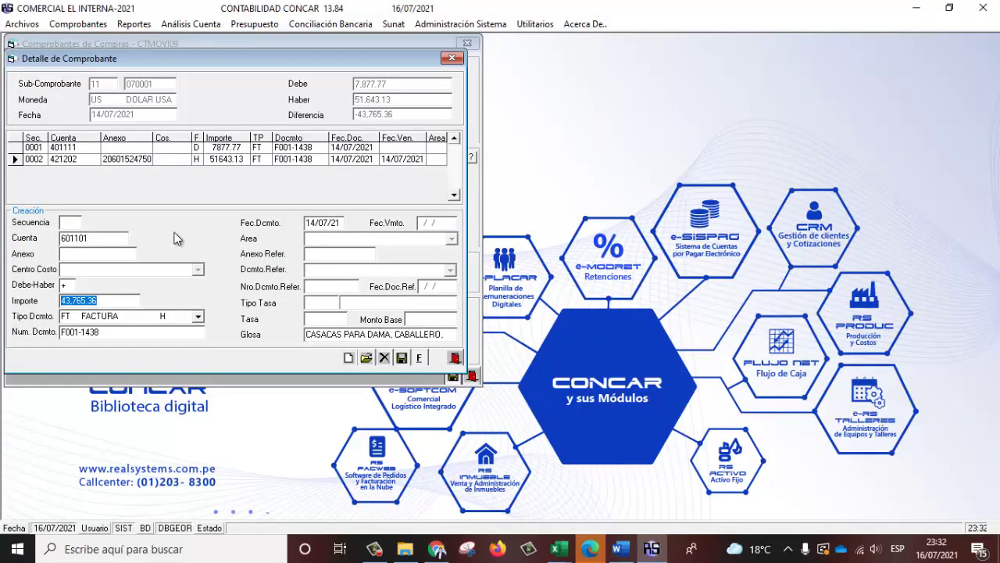
key("Return")
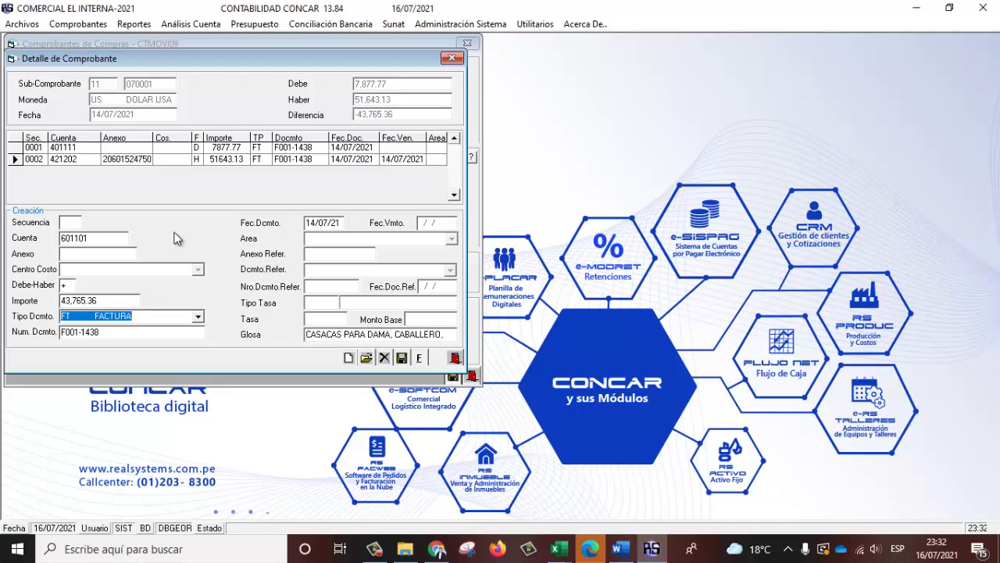
key("Return")
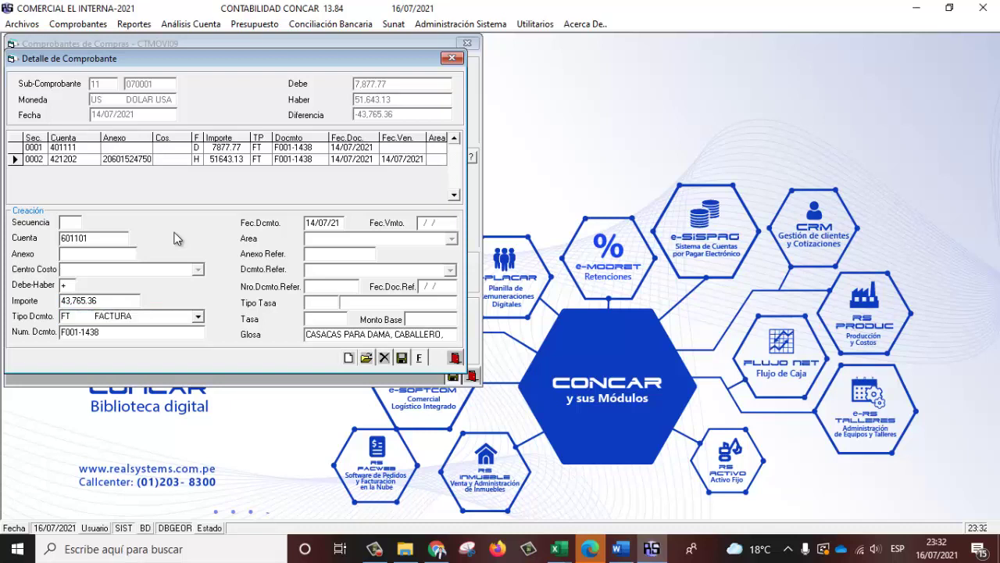
key("Return")
key("Return")
key("Return")
key("Return")
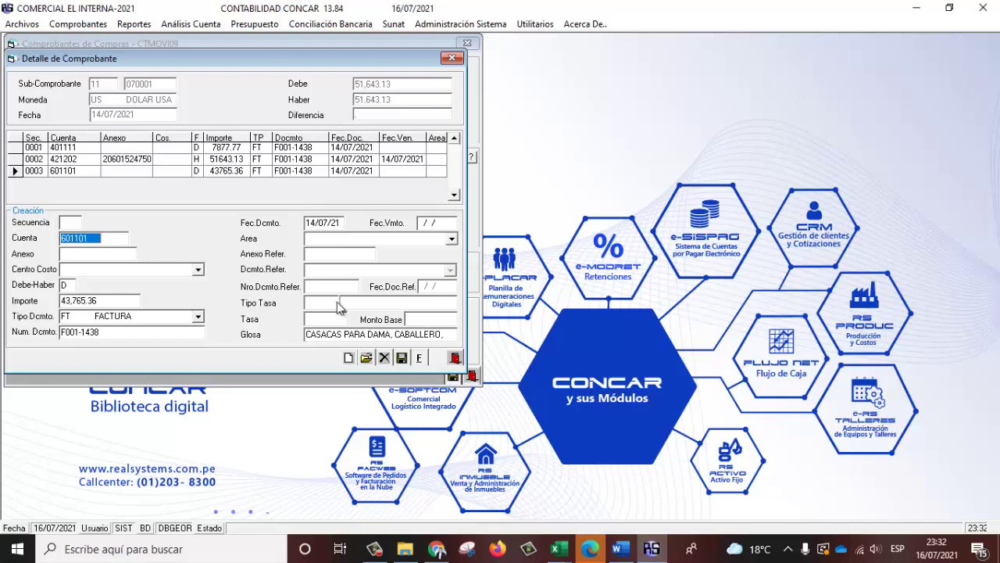
Finalize voucher F001-1438, acknowledge the notice, and close the Comprobantes de Compras form.
left_click(423, 364)
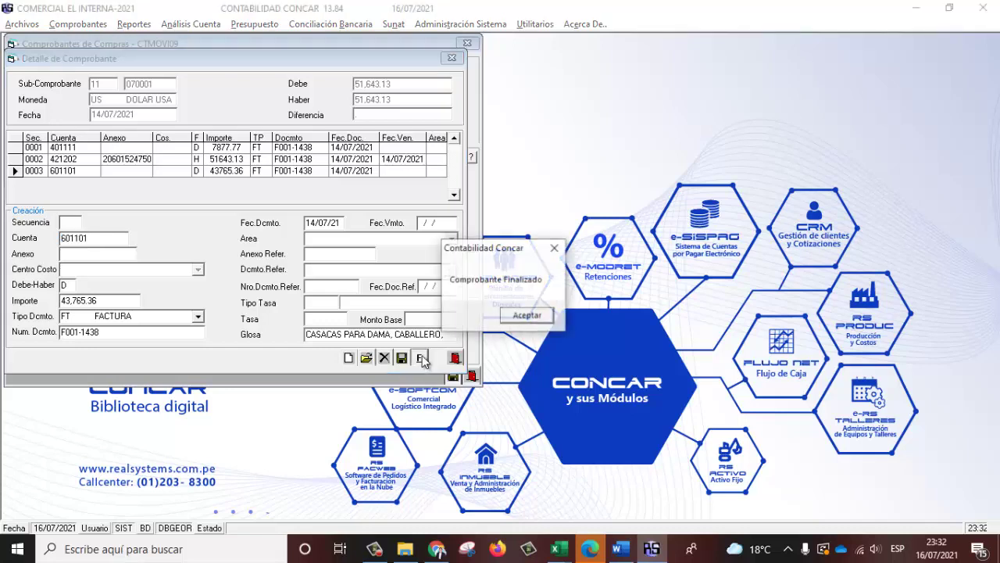
left_click(527, 316)
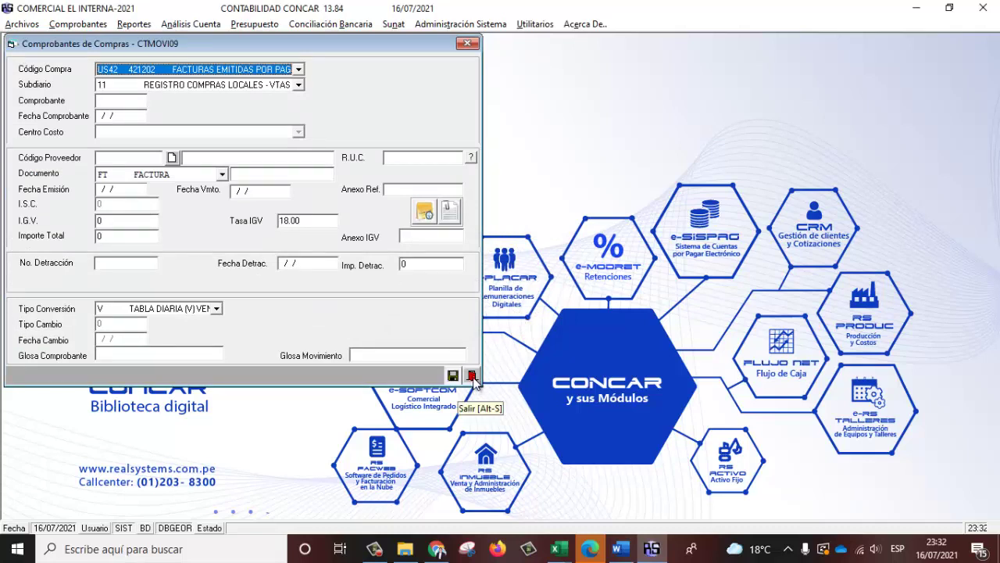
key("Tab")
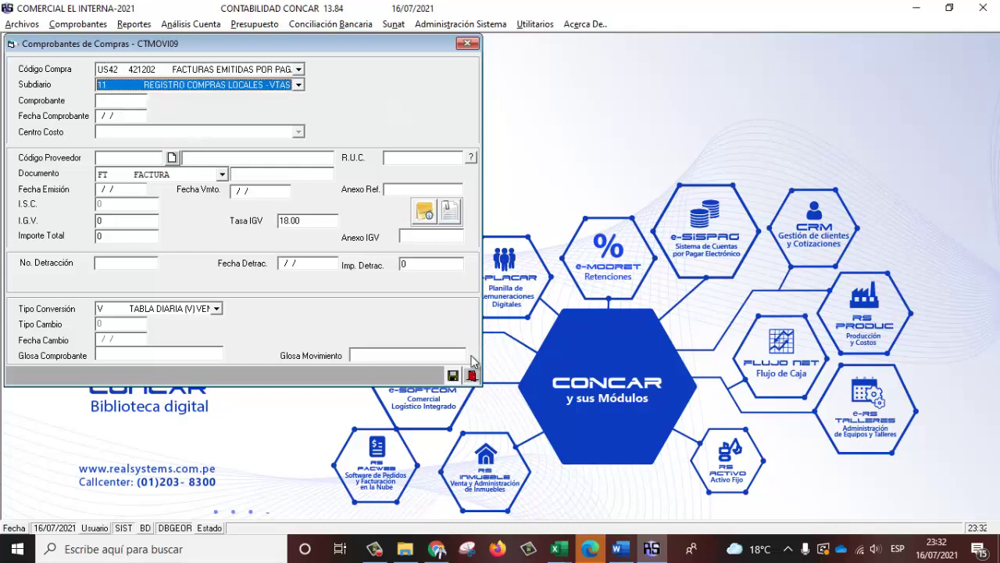
left_click(472, 377)
Open voucher 070001's detail from the voucher status consultation.
left_click(78, 24)
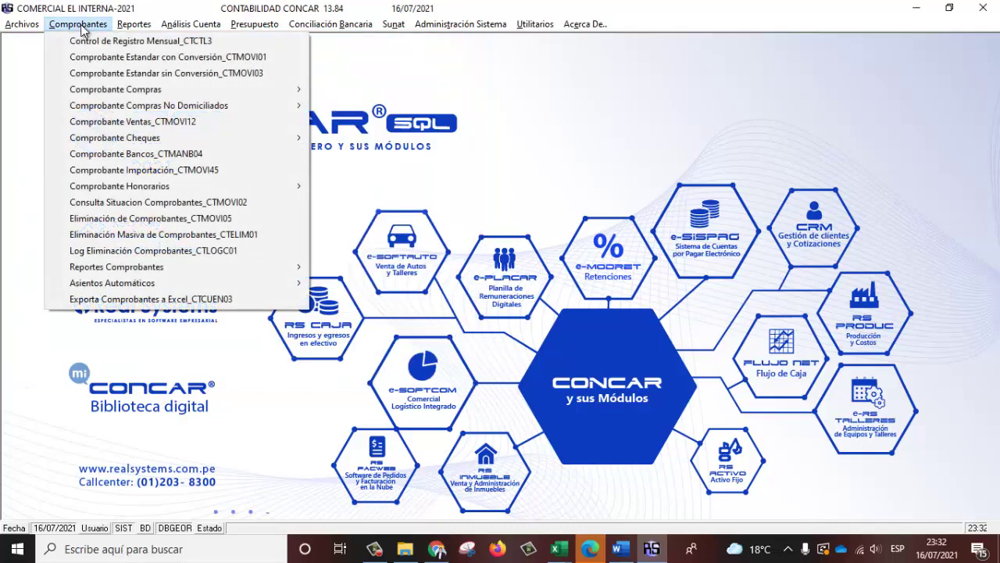
left_click(119, 202)
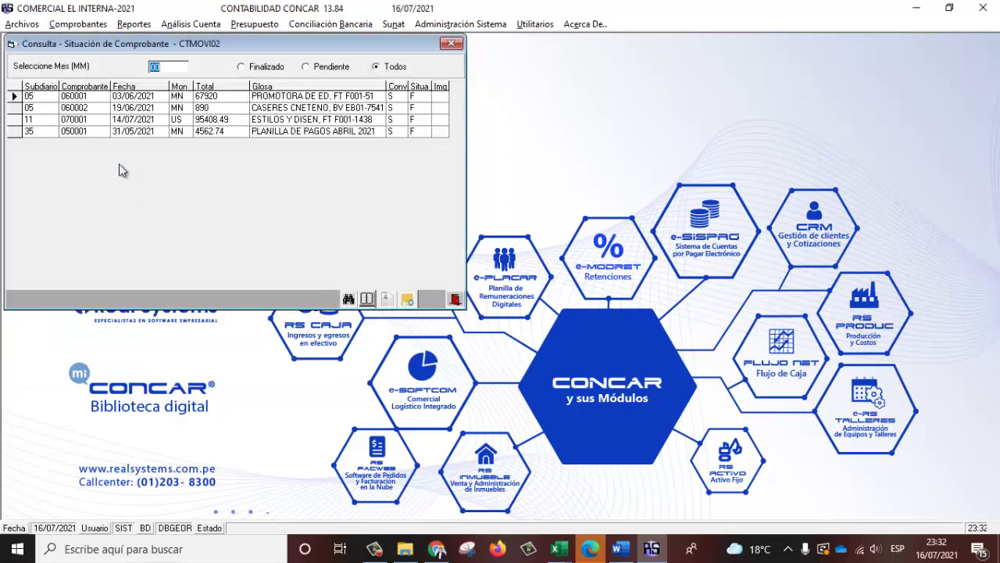
left_click(24, 118)
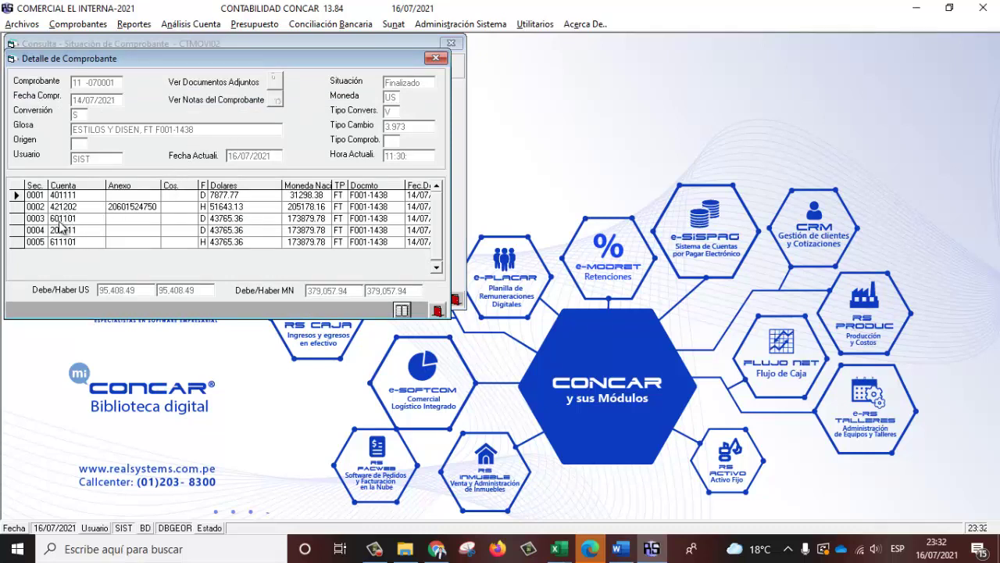
Review the voucher's account lines: 601101, 401111, 421202, 201111 and 611101.
left_click(64, 218)
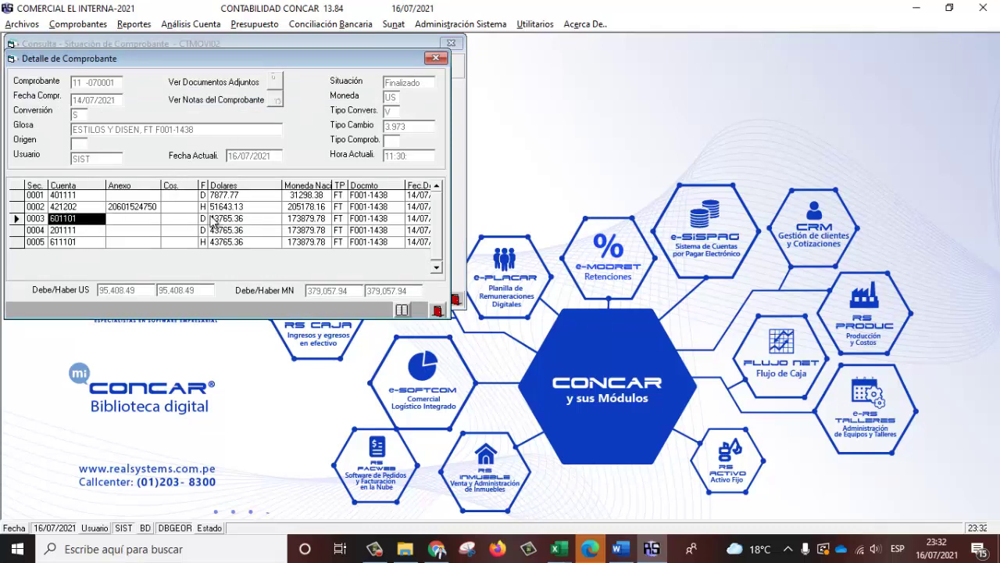
left_click(100, 195)
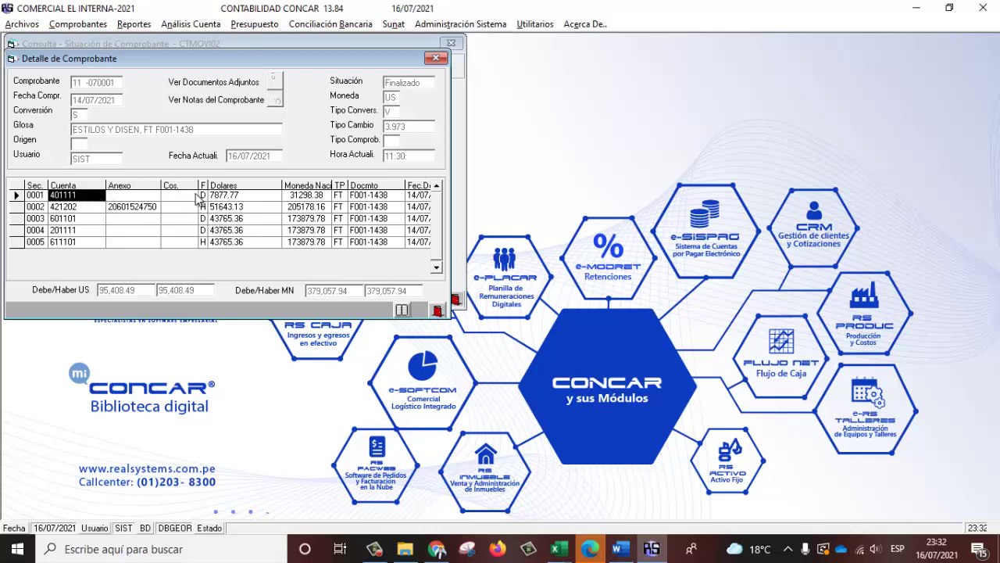
left_click(201, 196)
left_click(67, 207)
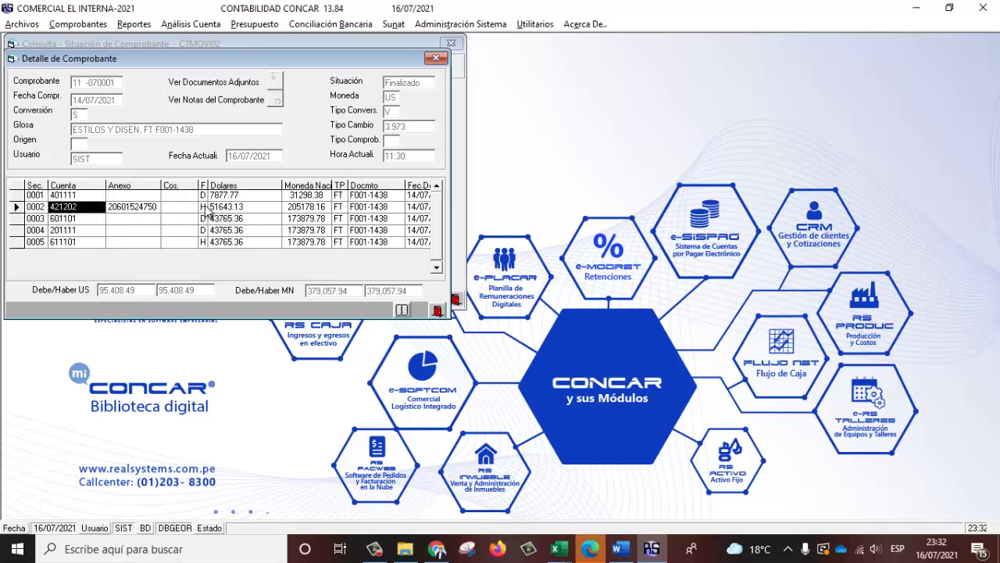
left_click(204, 207)
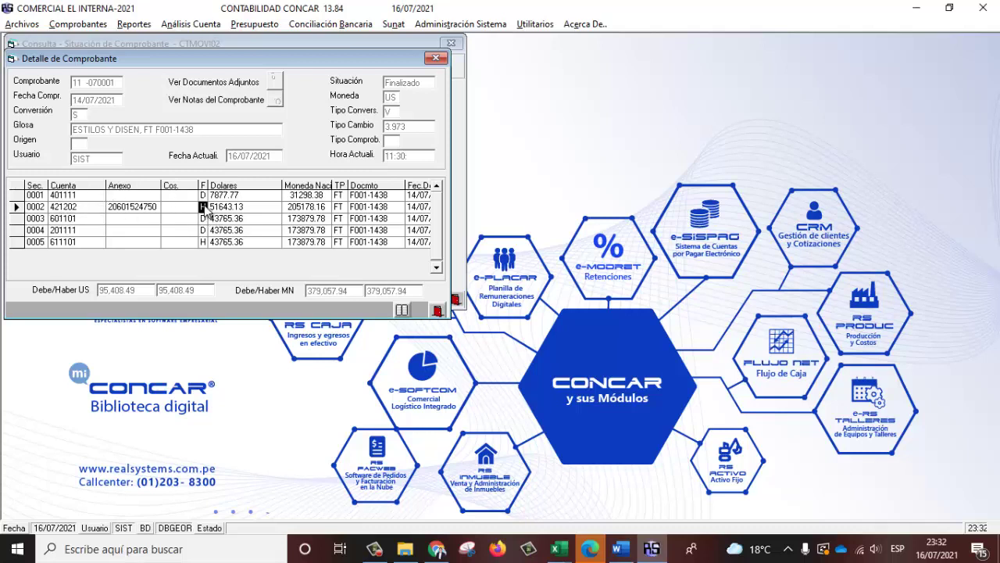
left_click(62, 231)
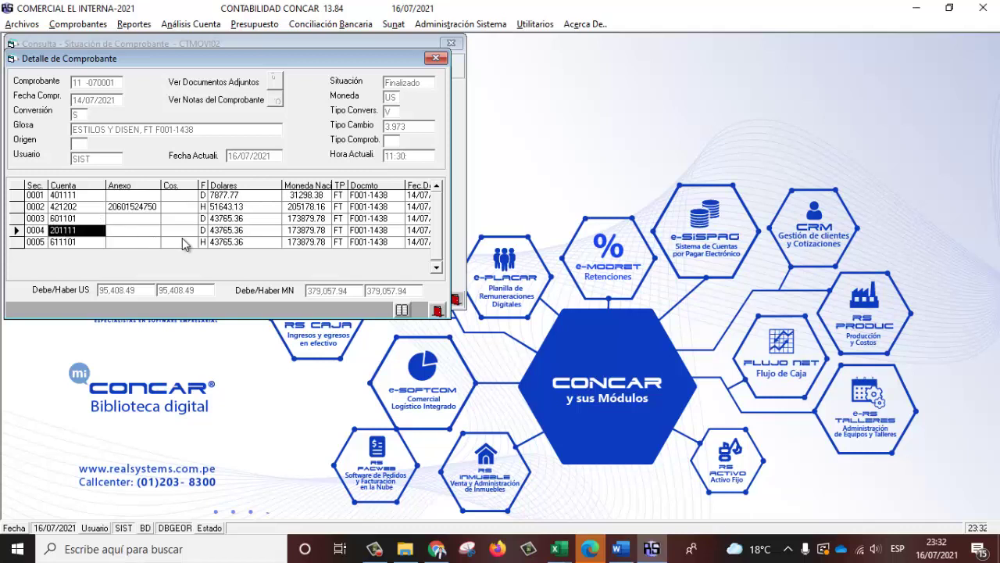
left_click(68, 243)
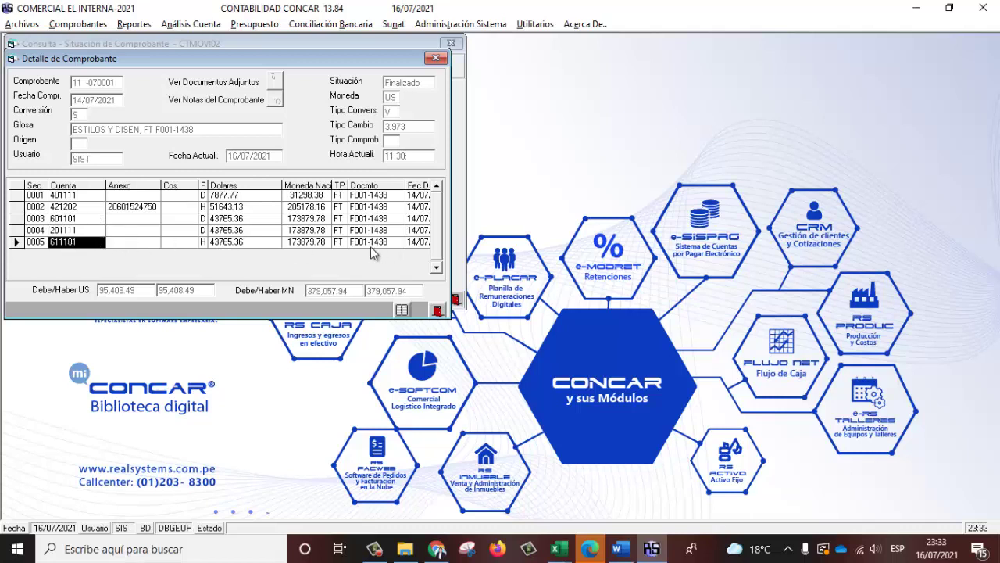
Check the dollar and local-currency amounts, confirming the voucher balances at 95,408.49.
left_click(247, 196)
left_click(242, 219)
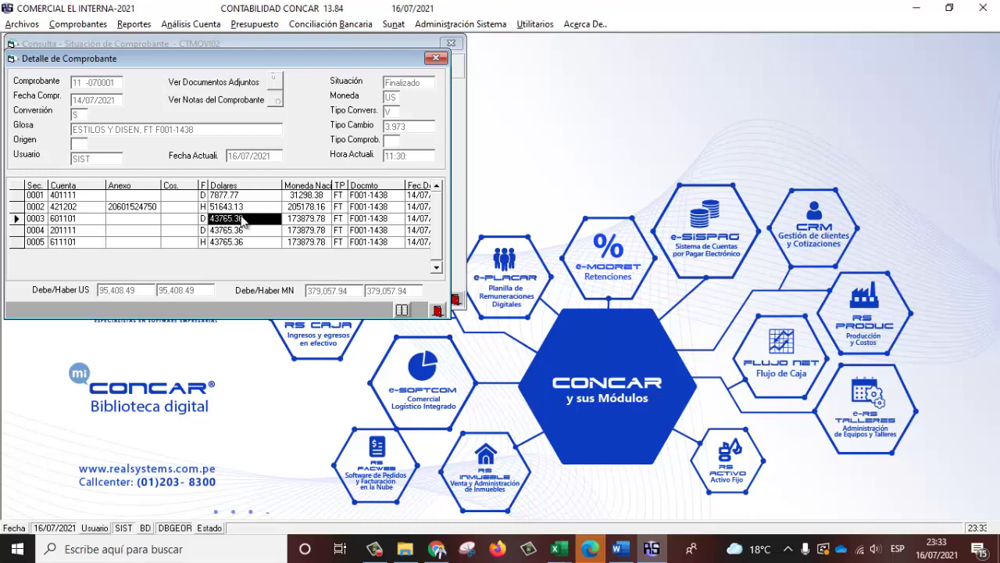
left_click(301, 196)
left_click(309, 232)
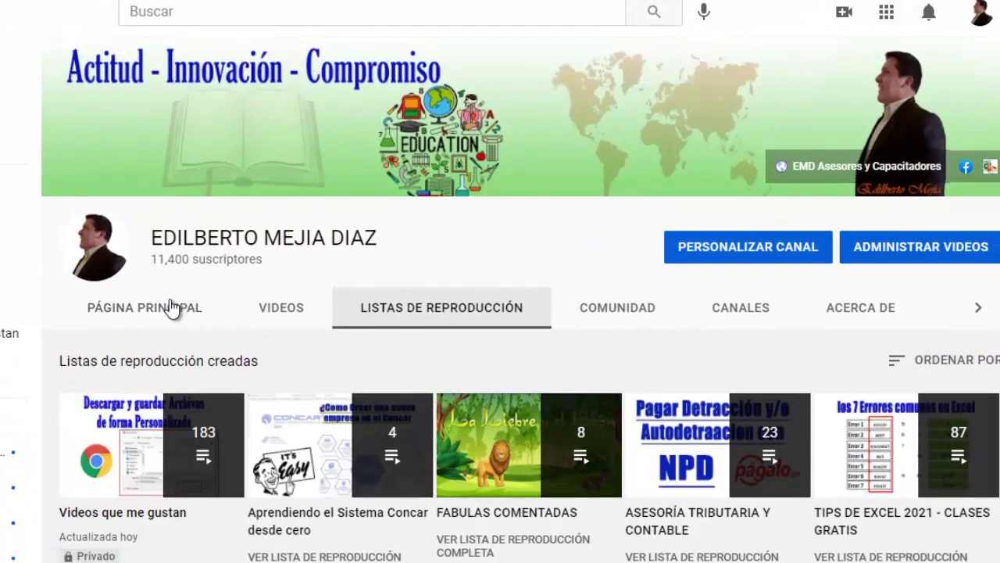
Show the channel's PÁGINA PRINCIPAL with its featured Excel hours-calculation video.
left_click(168, 311)
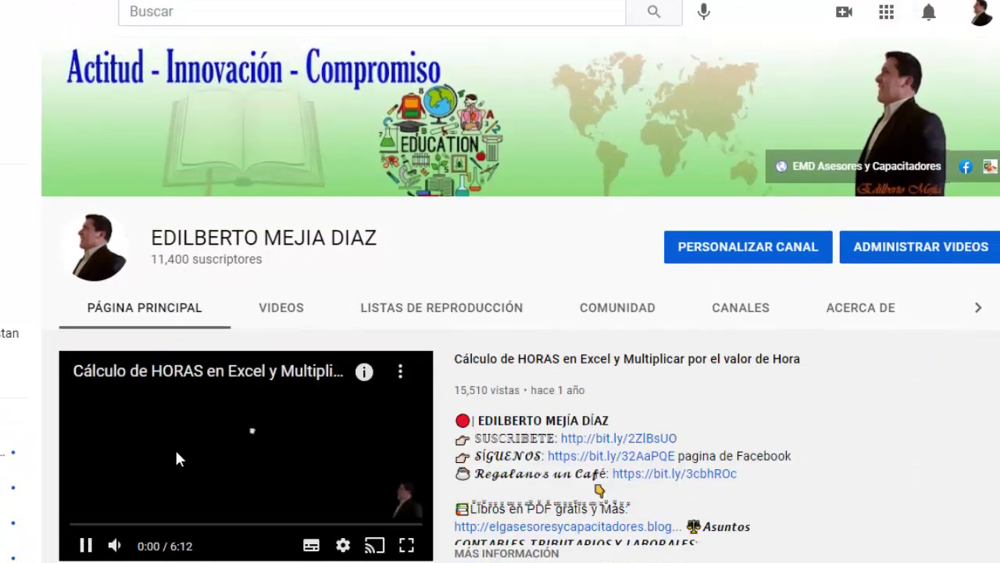